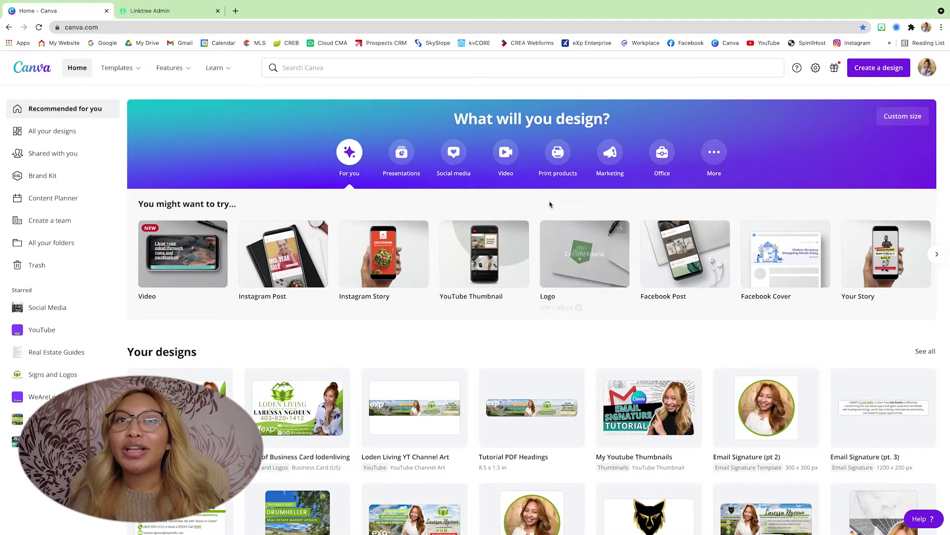
# Search 'bus' to reach the Business Card templates and start a blank business card
pyautogui.click(318, 68)
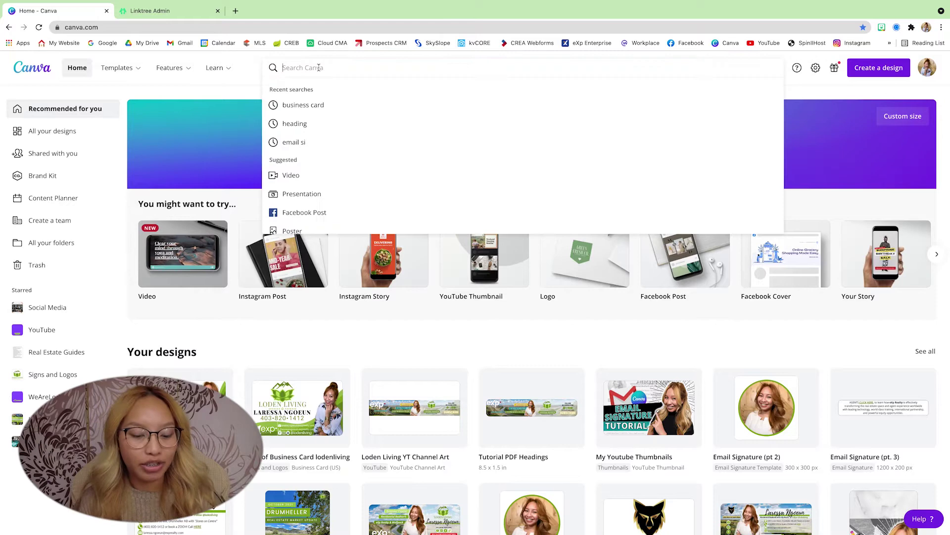
pyautogui.write('bus')
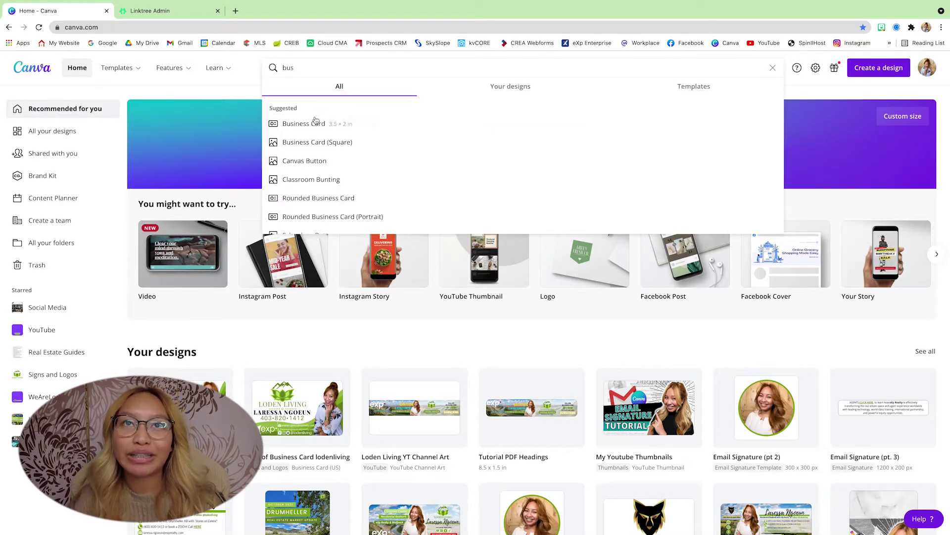
pyautogui.click(314, 123)
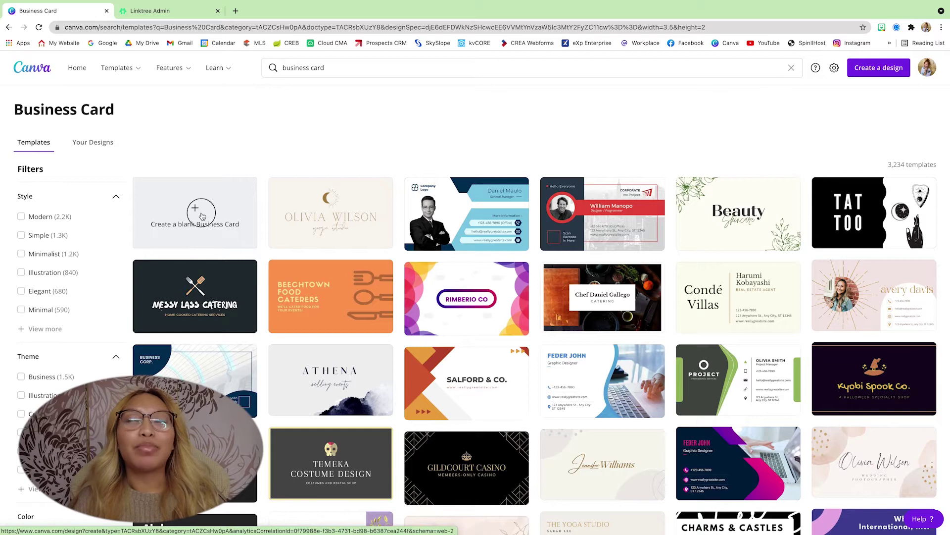
pyautogui.click(202, 215)
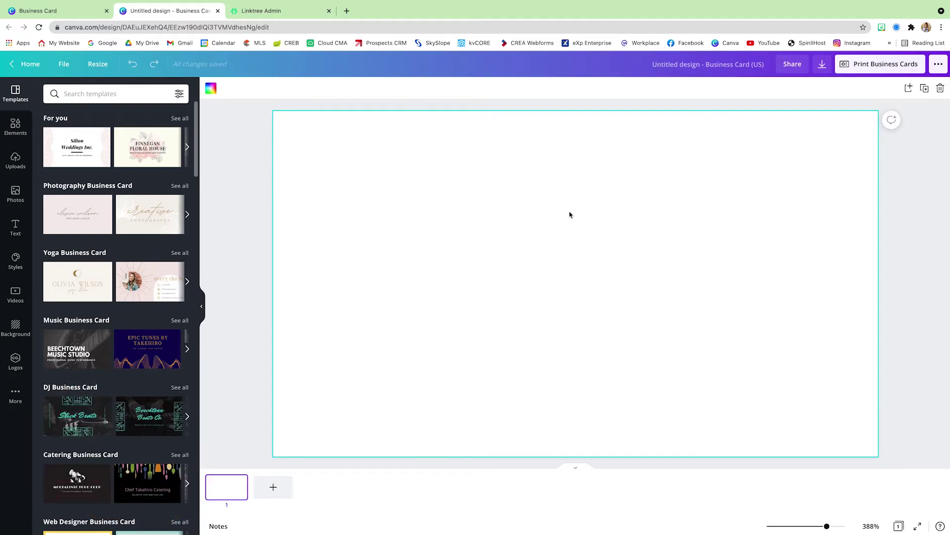
# Add text boxes for the realtor's name, street address, email address and website
pyautogui.moveTo(573, 282); pyautogui.dragTo(573, 217)
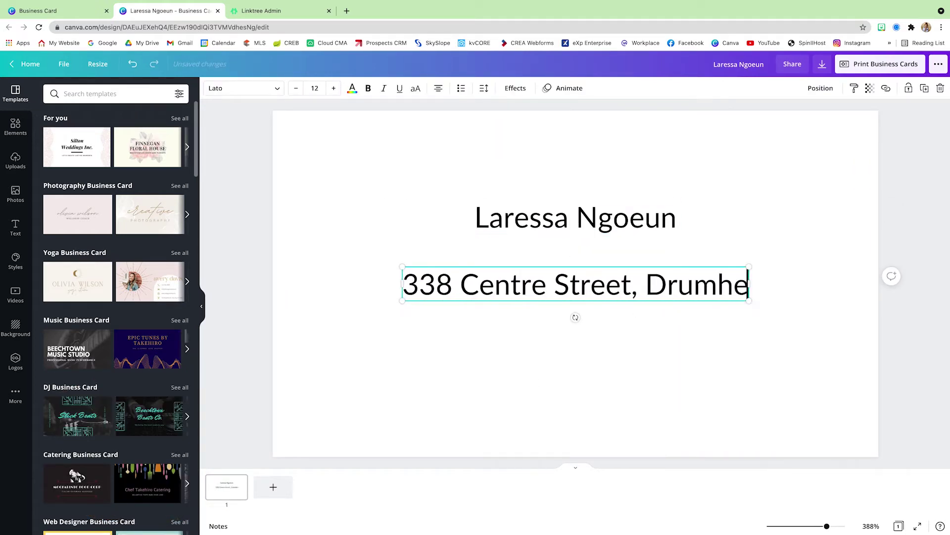
pyautogui.moveTo(552, 283); pyautogui.dragTo(543, 375)
pyautogui.doubleClick(543, 375)
pyautogui.hotkey('ctrl', 'a')
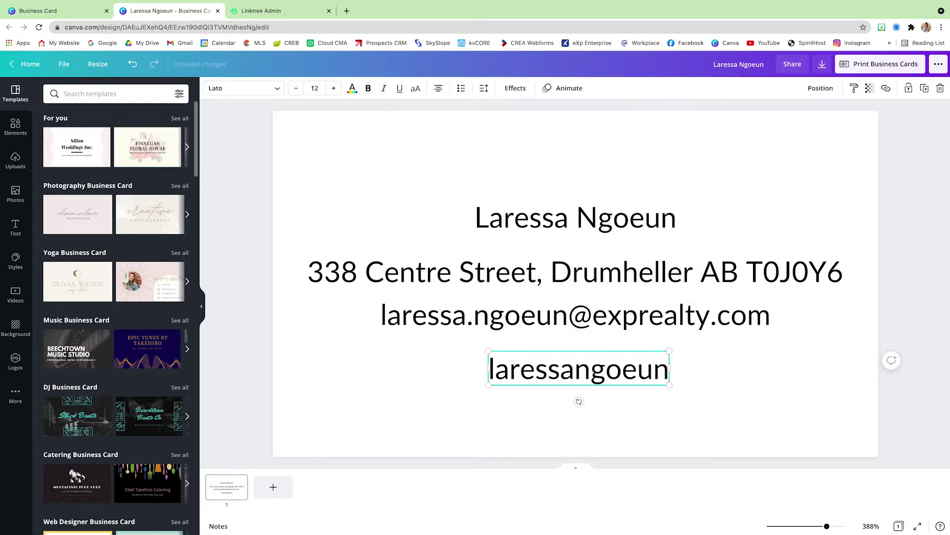
# Add the phone number line and left-align all four contact lines
pyautogui.moveTo(798, 403); pyautogui.dragTo(884, 130)
pyautogui.press('t')
pyautogui.moveTo(577, 282); pyautogui.dragTo(576, 405)
pyautogui.hotkey('ctrl', 'a')
pyautogui.moveTo(857, 435); pyautogui.dragTo(687, 169)
pyautogui.click(821, 88)
pyautogui.click(783, 173)
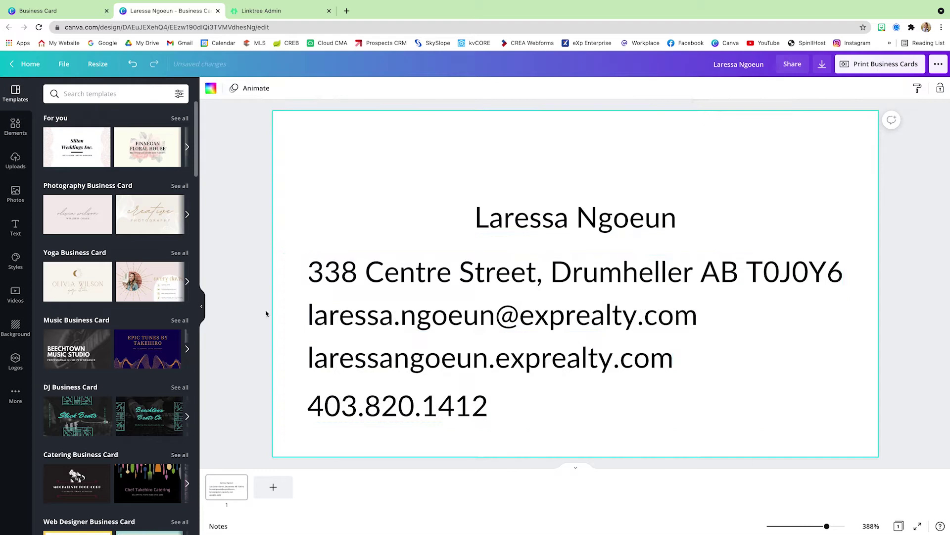
# Set the name in Playlist Script and enlarge it
pyautogui.click(573, 217)
pyautogui.click(242, 88)
pyautogui.click(85, 153)
pyautogui.moveTo(716, 249); pyautogui.dragTo(470, 231)
pyautogui.click(325, 171)
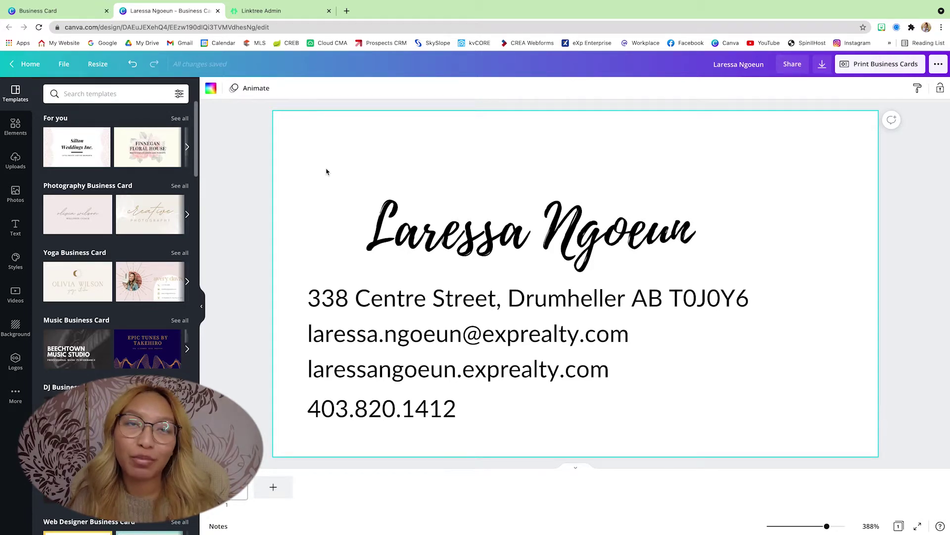
pyautogui.click(15, 161)
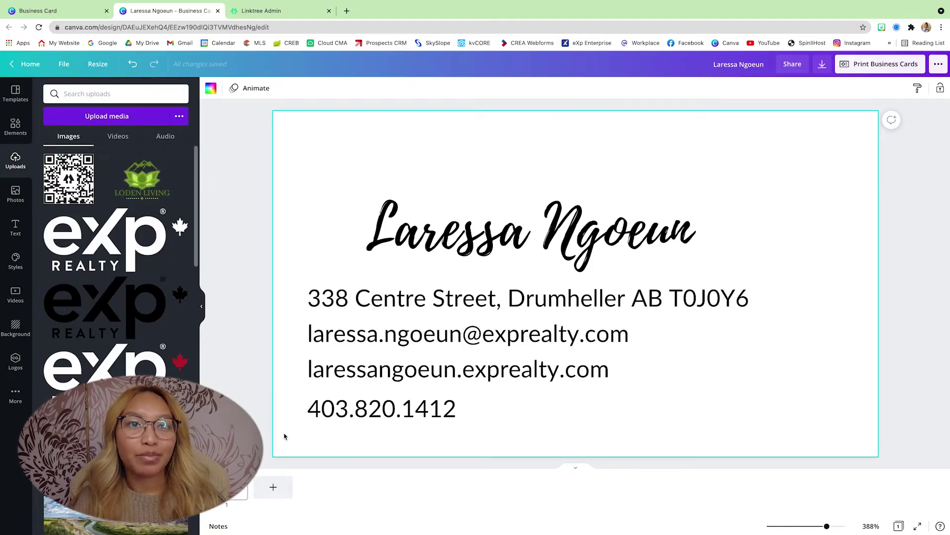
# Paste the headshot on the card's right side, remove its background, and resize it
pyautogui.hotkey('ctrl', 'v')
pyautogui.moveTo(582, 174); pyautogui.dragTo(785, 131)
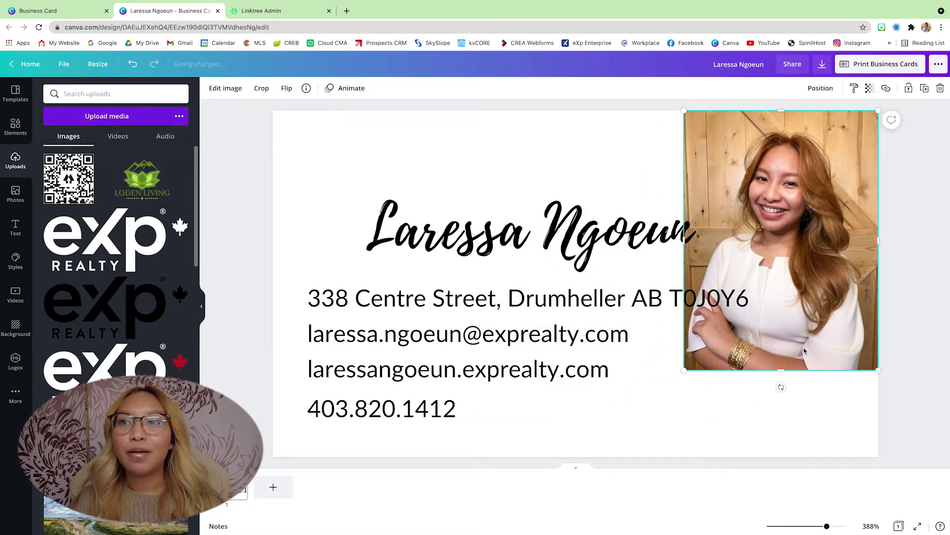
pyautogui.moveTo(684, 370); pyautogui.dragTo(601, 440)
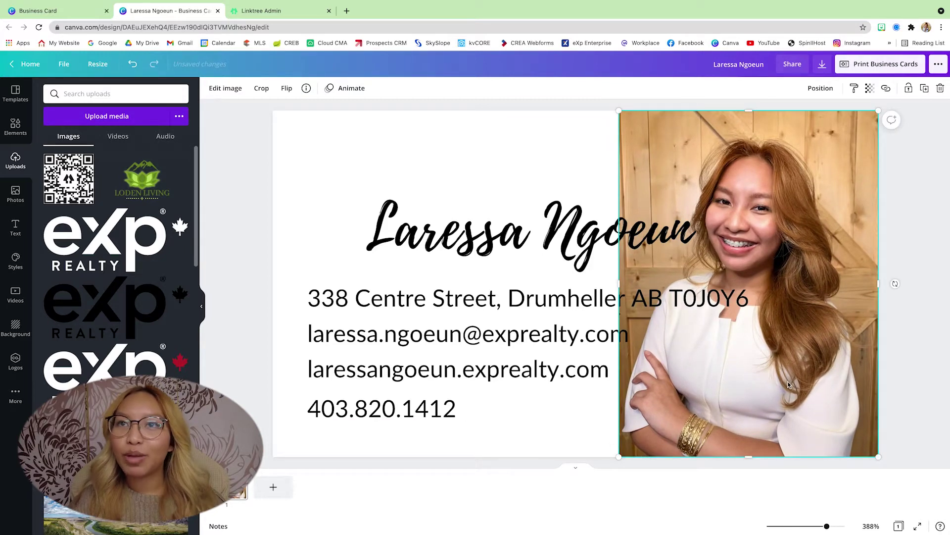
pyautogui.click(226, 89)
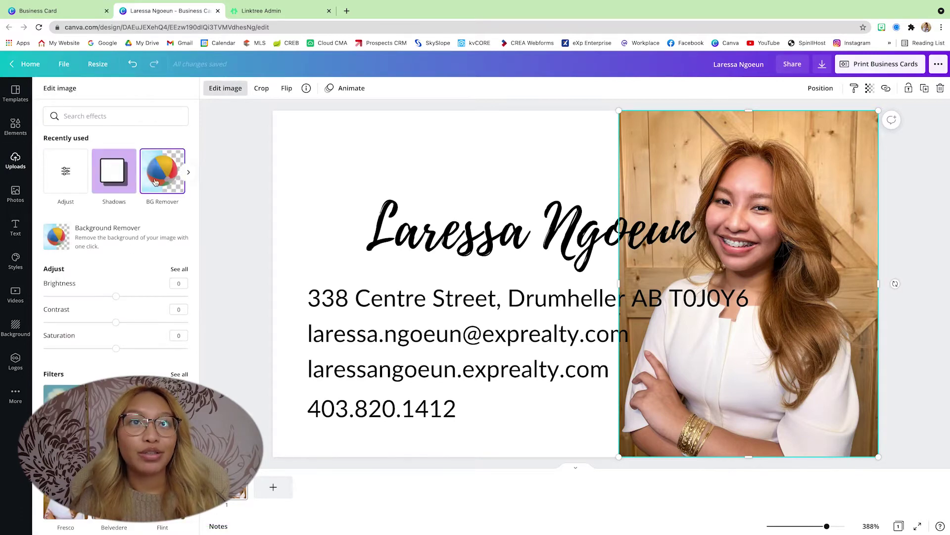
pyautogui.click(155, 182)
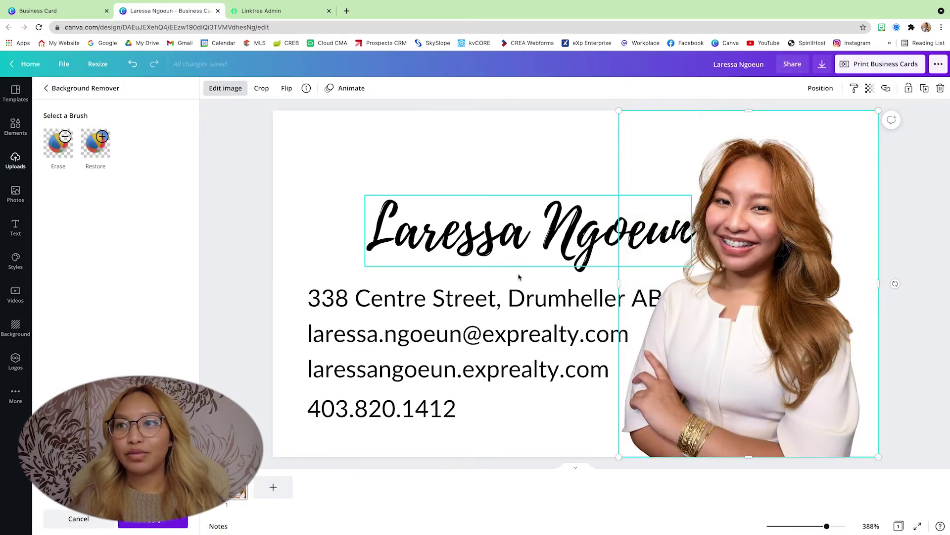
pyautogui.moveTo(875, 283); pyautogui.dragTo(866, 284)
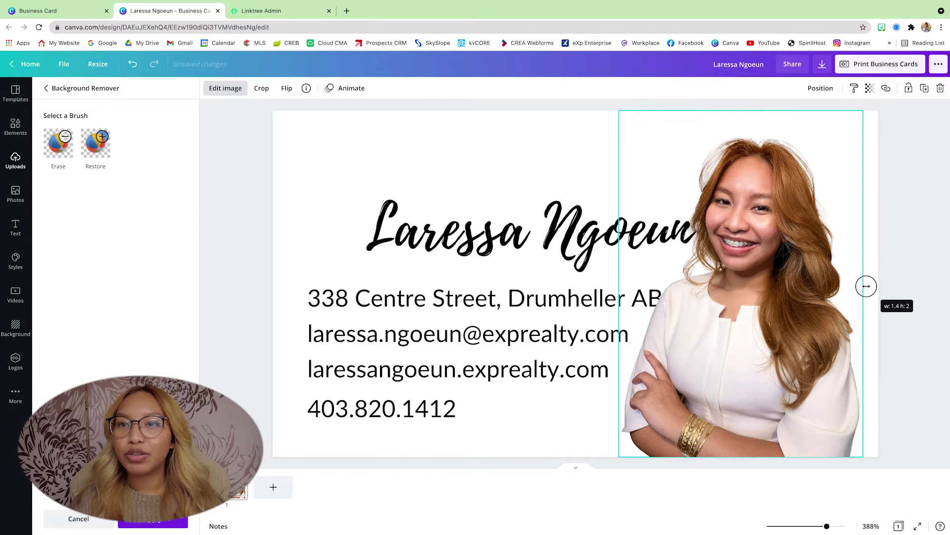
pyautogui.moveTo(775, 255); pyautogui.dragTo(780, 254)
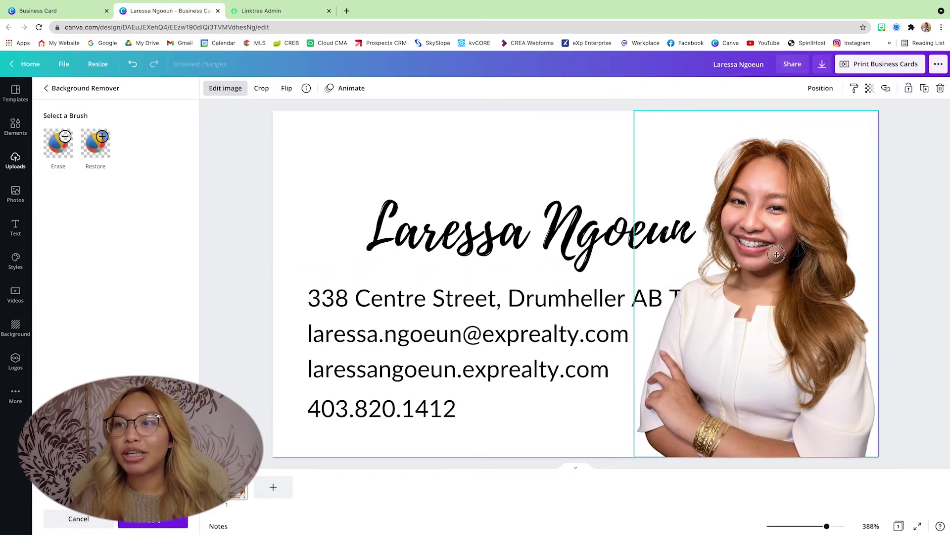
pyautogui.moveTo(625, 113); pyautogui.dragTo(596, 94)
# Shift the four contact lines and the name to the left
pyautogui.moveTo(240, 286); pyautogui.dragTo(388, 397)
pyautogui.moveTo(464, 342); pyautogui.dragTo(387, 343)
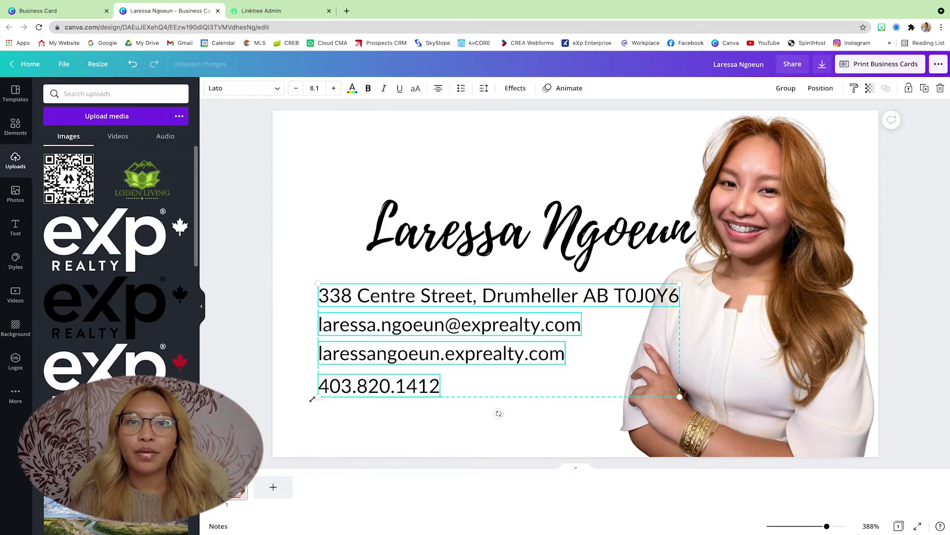
pyautogui.moveTo(430, 259); pyautogui.dragTo(403, 246)
pyautogui.click(270, 273)
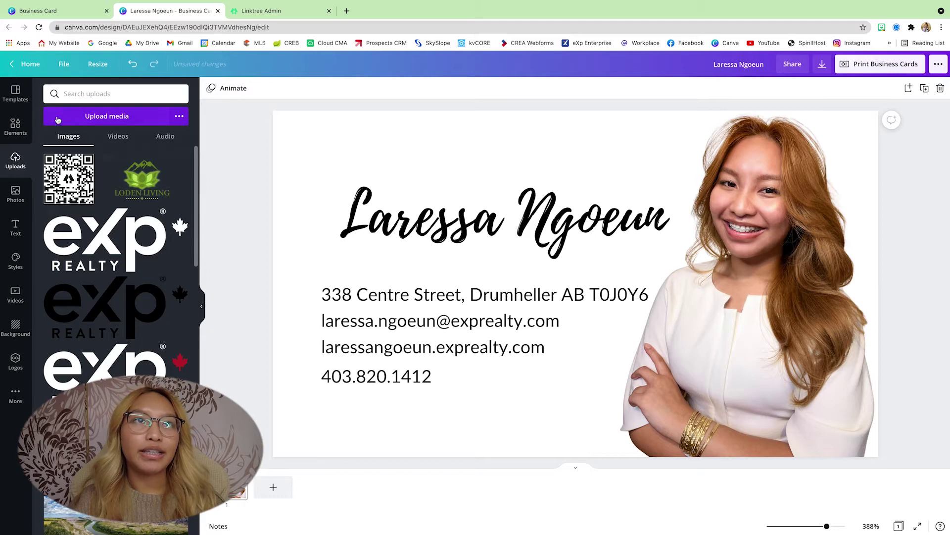
pyautogui.click(15, 127)
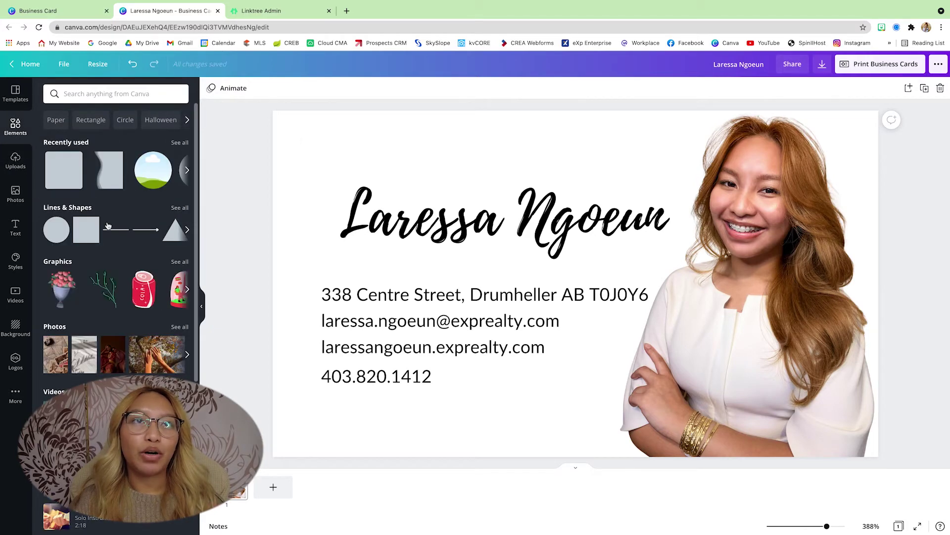
# Add a brand-green line under the name, shorten it, and thicken it to weight 11
pyautogui.click(116, 230)
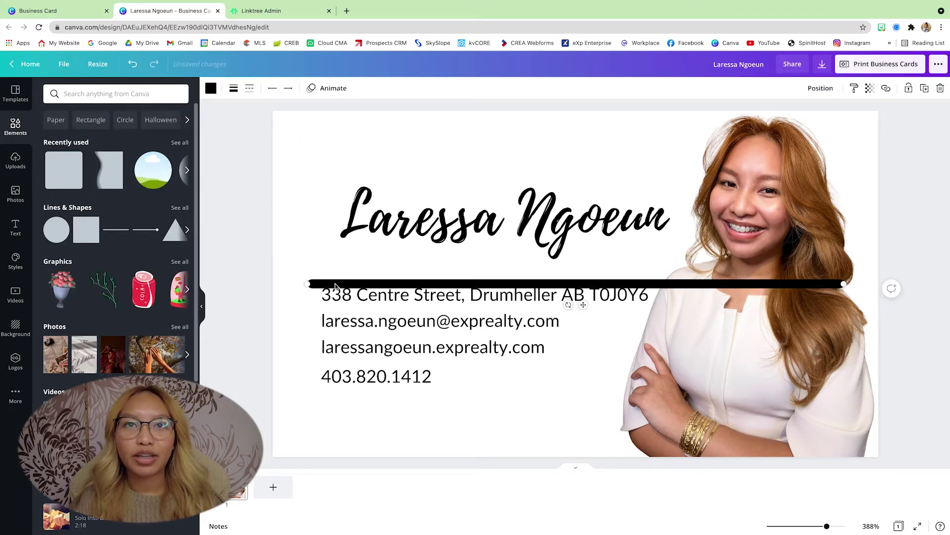
pyautogui.moveTo(328, 284); pyautogui.dragTo(293, 242)
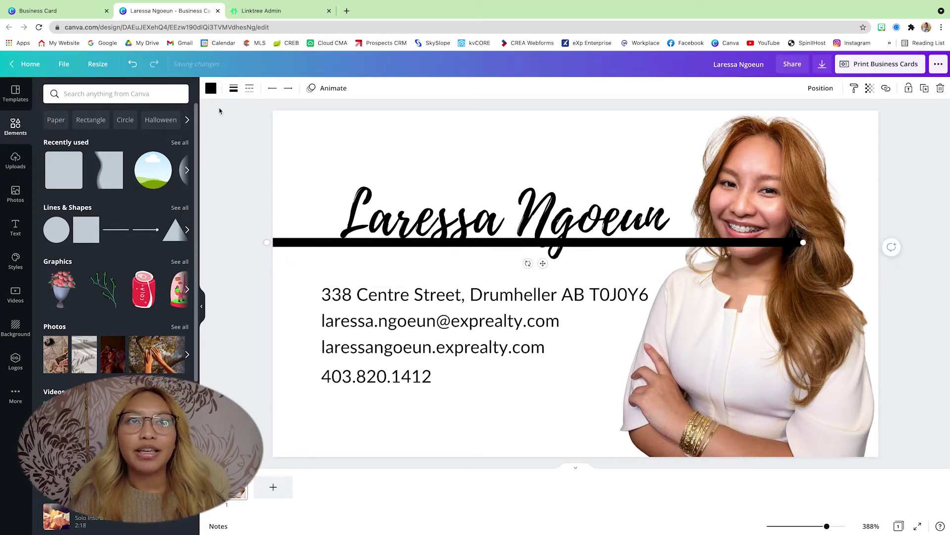
pyautogui.click(207, 87)
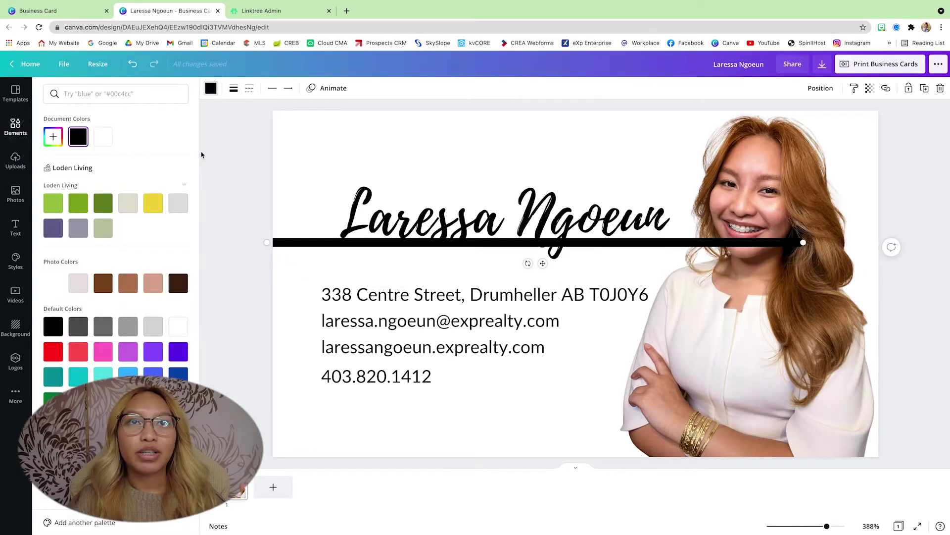
pyautogui.click(78, 203)
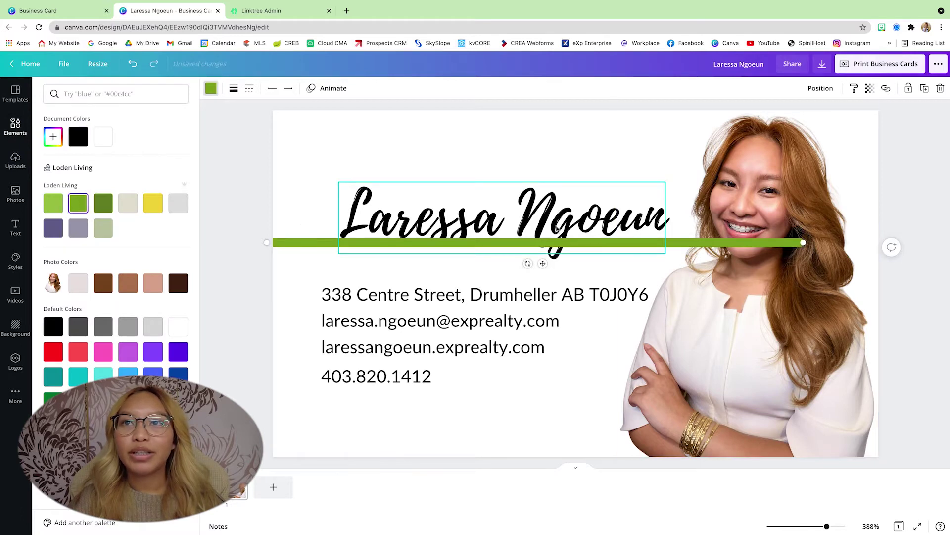
pyautogui.moveTo(783, 243); pyautogui.dragTo(739, 243)
pyautogui.click(233, 87)
pyautogui.moveTo(290, 119); pyautogui.dragTo(292, 117)
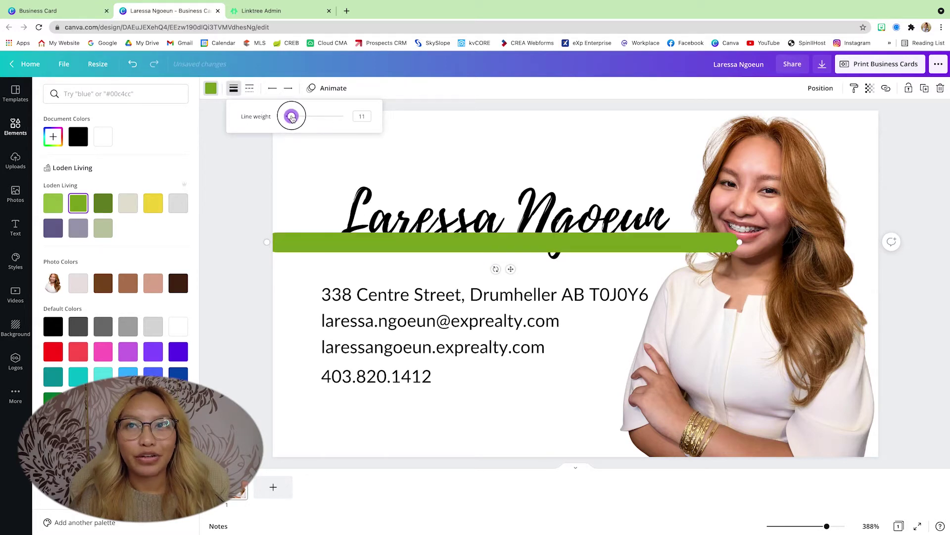
pyautogui.click(301, 243)
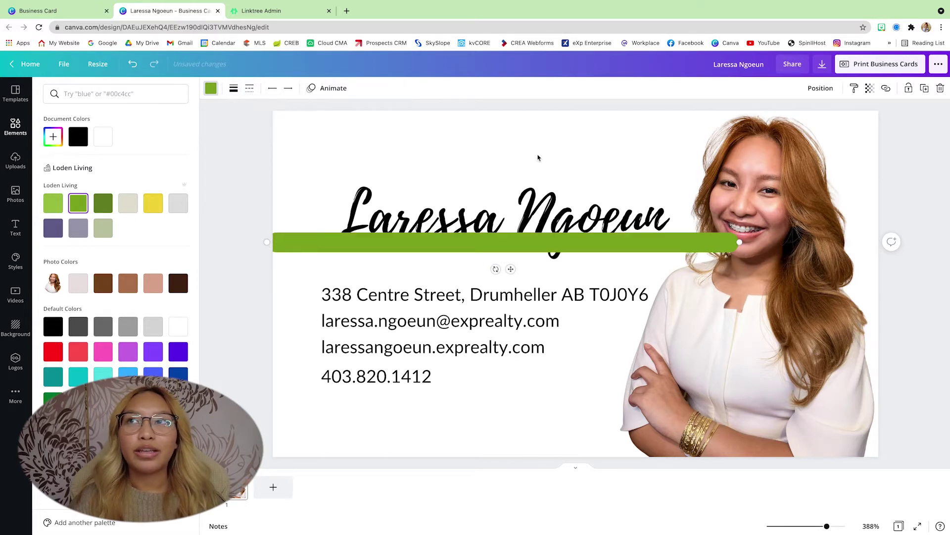
# Send the green line backward so it sits behind the name and photo
pyautogui.click(820, 88)
pyautogui.click(798, 119)
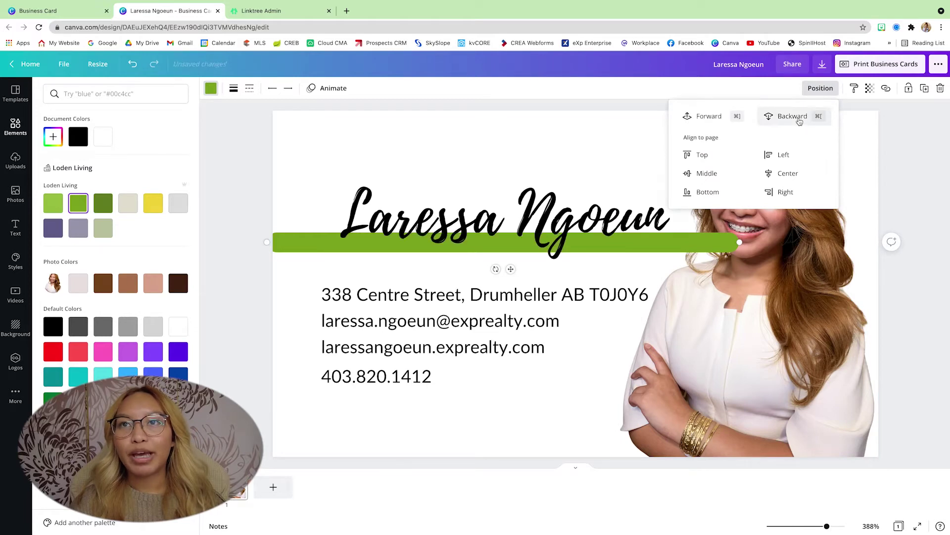
pyautogui.click(797, 119)
pyautogui.click(922, 300)
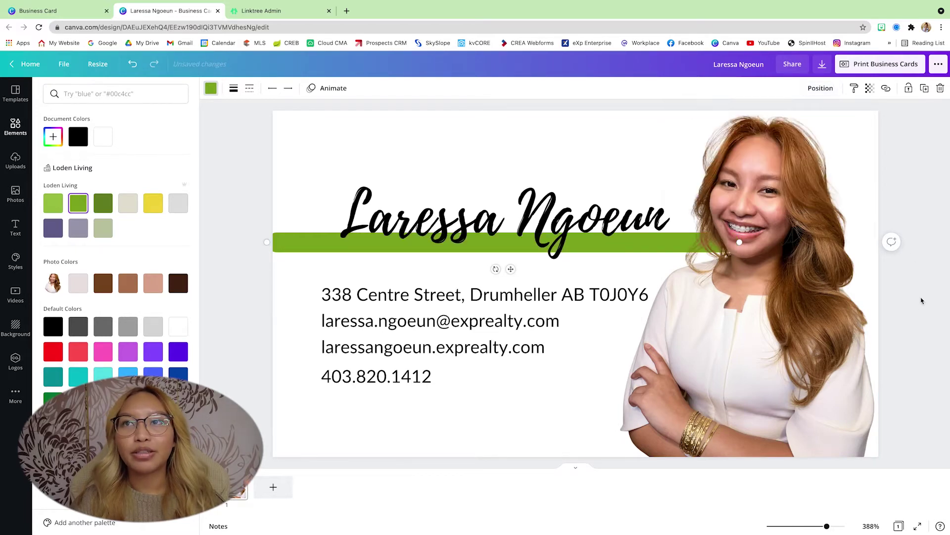
pyautogui.click(500, 269)
pyautogui.click(282, 282)
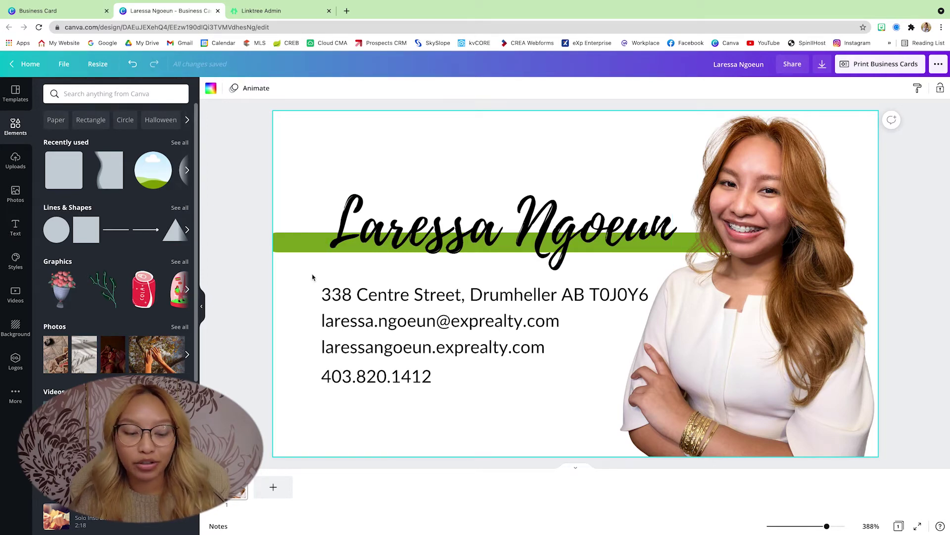
# Add a text box under the name reading 'Residential Realtor® with eXp Realty' in bold italic
pyautogui.click(15, 226)
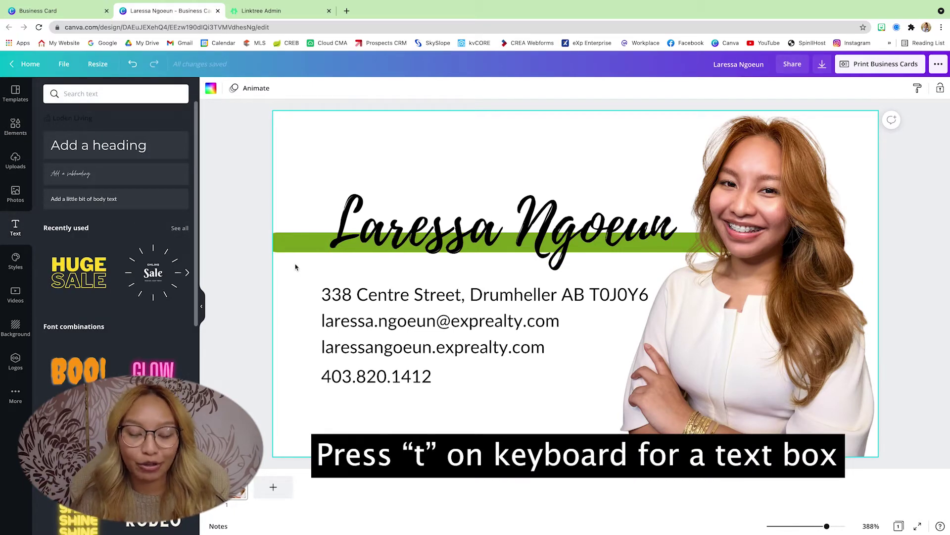
pyautogui.press('t')
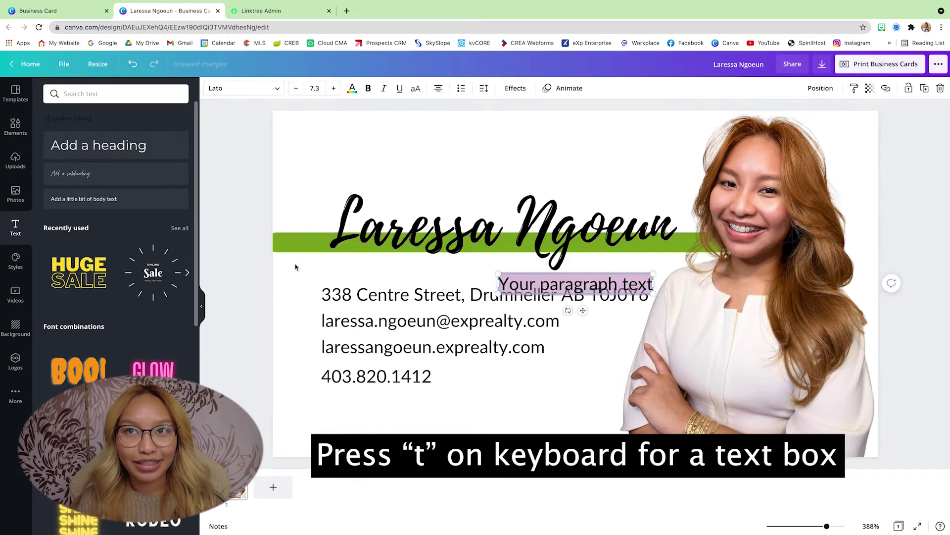
pyautogui.moveTo(584, 311); pyautogui.dragTo(374, 284)
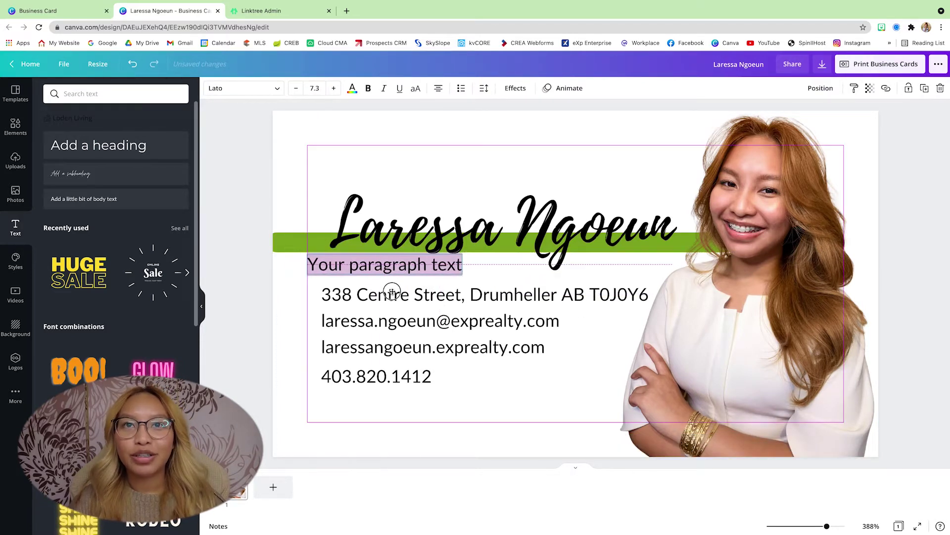
pyautogui.write('Residential Realtor®')
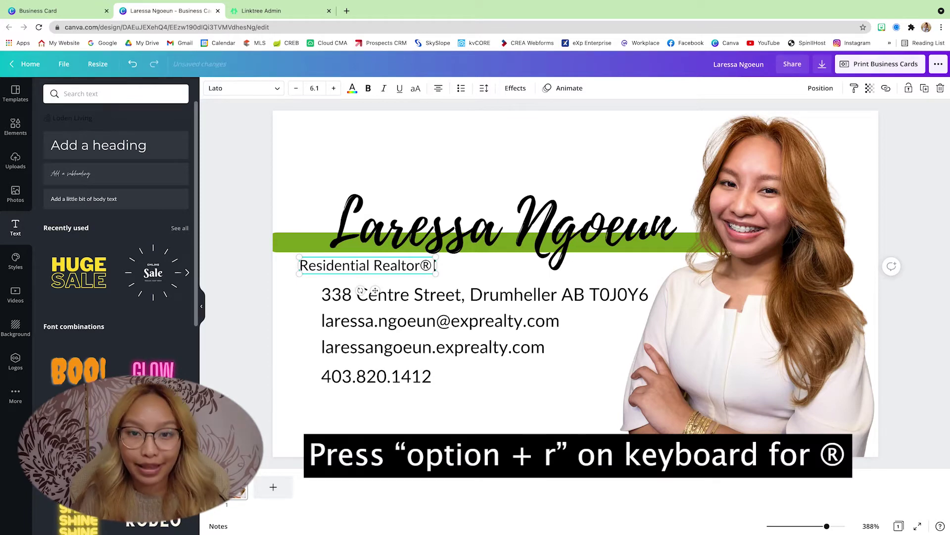
pyautogui.write('with eXp Realty')
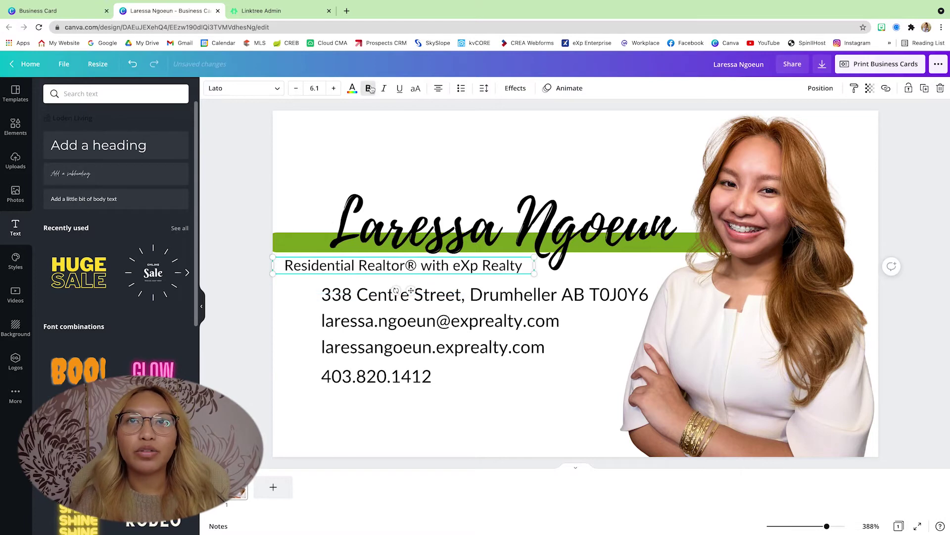
pyautogui.click(369, 88)
pyautogui.click(384, 89)
pyautogui.click(338, 409)
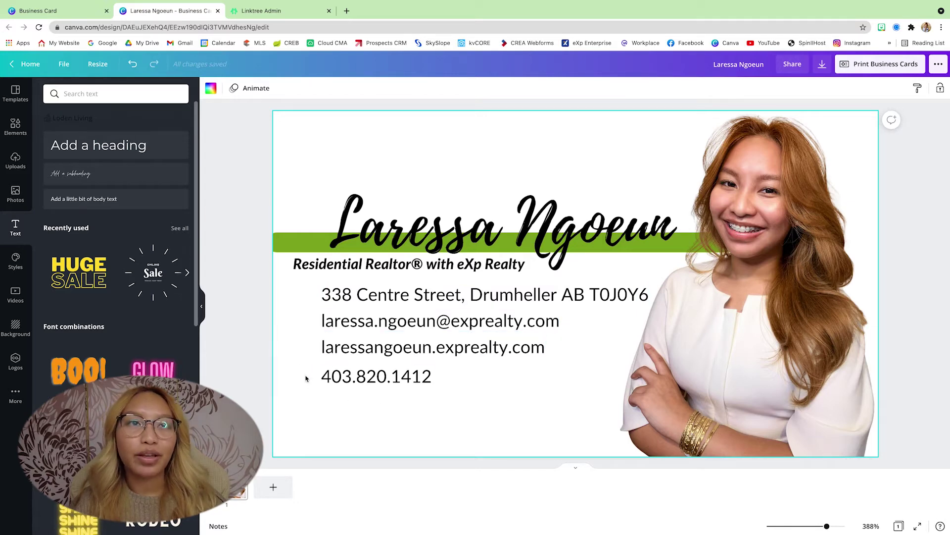
# Add a small green circle beside the address line and duplicate it for the website and phone lines
pyautogui.click(16, 126)
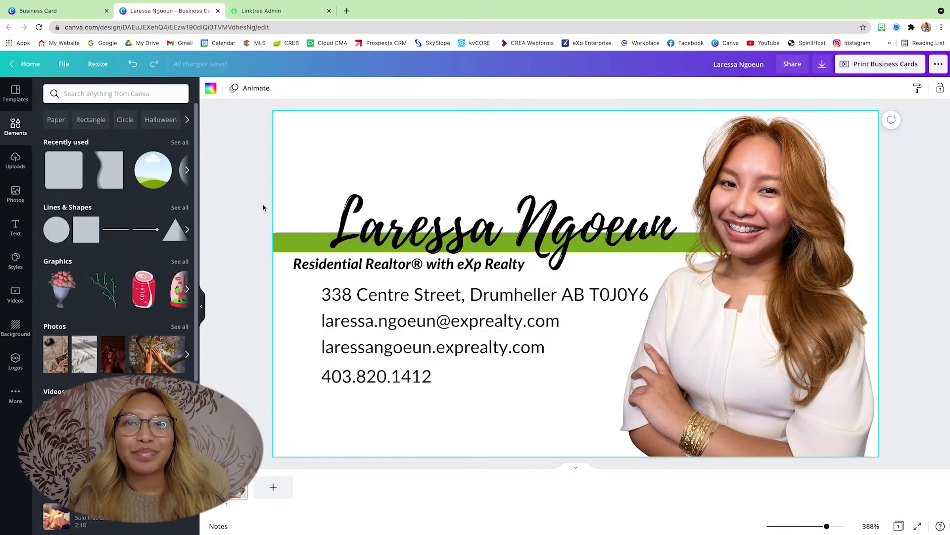
pyautogui.click(57, 229)
pyautogui.moveTo(666, 192); pyautogui.dragTo(304, 294)
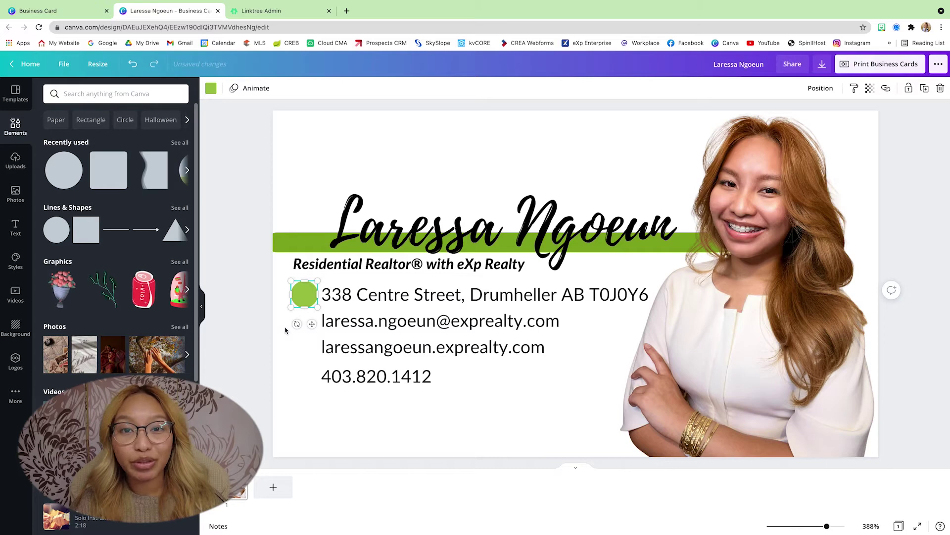
pyautogui.hotkey('ctrl', 'd')
pyautogui.hotkey('ctrl', 'd')
pyautogui.hotkey('ctrl', 'd')
pyautogui.moveTo(307, 359); pyautogui.dragTo(303, 379)
pyautogui.moveTo(430, 347); pyautogui.dragTo(422, 390)
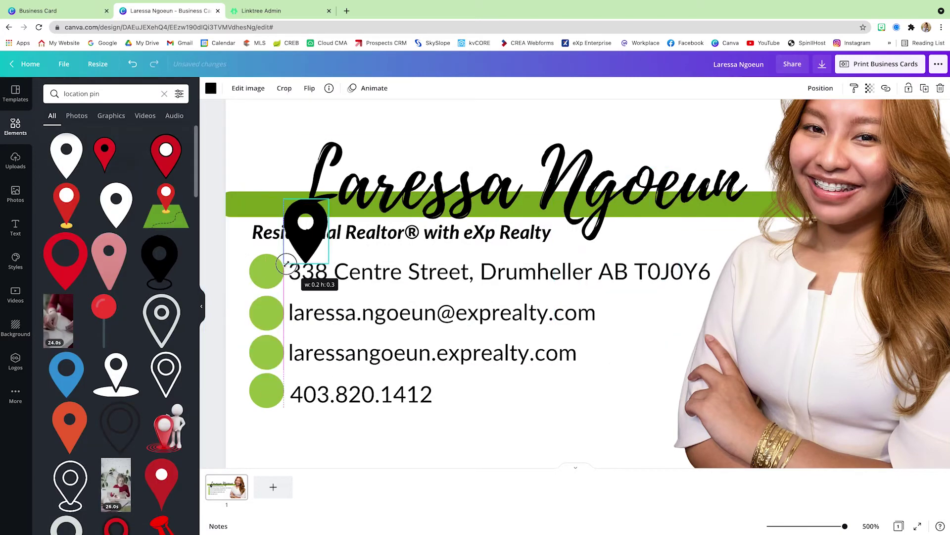
# Shrink the location pin onto the address circle and make it white
pyautogui.click(820, 88)
pyautogui.moveTo(328, 378); pyautogui.dragTo(278, 284)
pyautogui.click(211, 88)
pyautogui.click(153, 137)
# Add a white envelope icon from an 'email' search onto the email-line circle
pyautogui.click(115, 94)
pyautogui.write('email')
pyautogui.press('Return')
pyautogui.click(116, 155)
pyautogui.click(820, 88)
pyautogui.moveTo(570, 258); pyautogui.dragTo(262, 309)
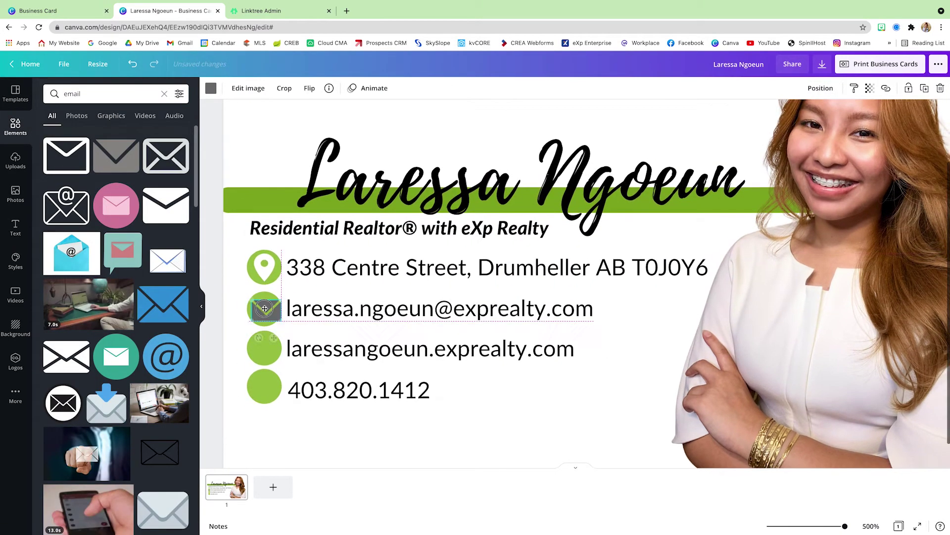
pyautogui.click(211, 88)
pyautogui.click(178, 137)
# Add a white www globe icon from a 'website' search onto the website-line circle
pyautogui.click(15, 126)
pyautogui.click(164, 94)
pyautogui.write('website')
pyautogui.press('Return')
pyautogui.click(67, 205)
pyautogui.press('Delete')
pyautogui.click(116, 155)
pyautogui.moveTo(614, 238); pyautogui.dragTo(341, 311)
pyautogui.moveTo(433, 404); pyautogui.dragTo(280, 347)
pyautogui.press('Delete')
pyautogui.click(66, 204)
pyautogui.click(211, 88)
pyautogui.click(153, 137)
pyautogui.moveTo(638, 290); pyautogui.dragTo(265, 333)
# Search 'phone' and place a phone icon in the phone-line circle
pyautogui.click(109, 94)
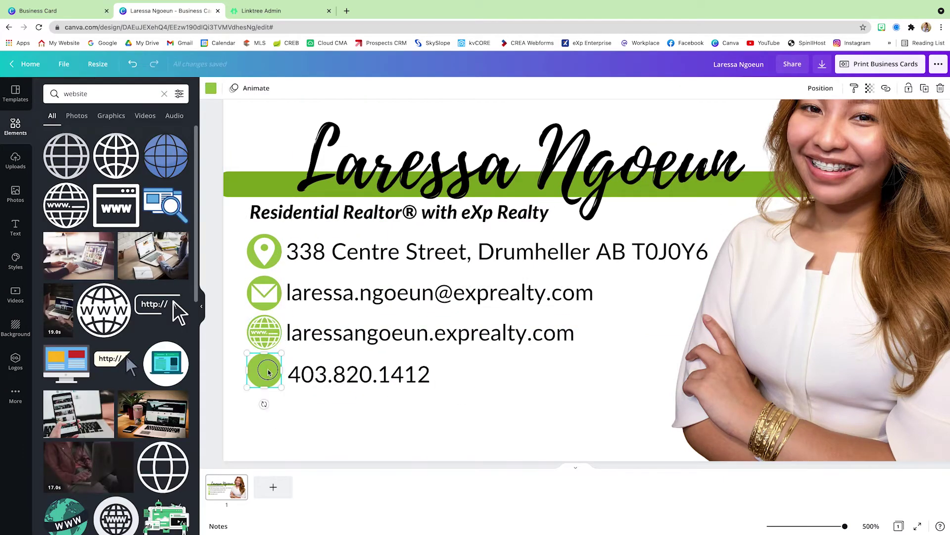
pyautogui.hotkey('ctrl', 'a')
pyautogui.write('phone')
pyautogui.press('Return')
pyautogui.moveTo(68, 155); pyautogui.dragTo(264, 370)
pyautogui.click(211, 89)
pyautogui.hotkey('ctrl', 'z')
pyautogui.scroll(-3, 527, 416)
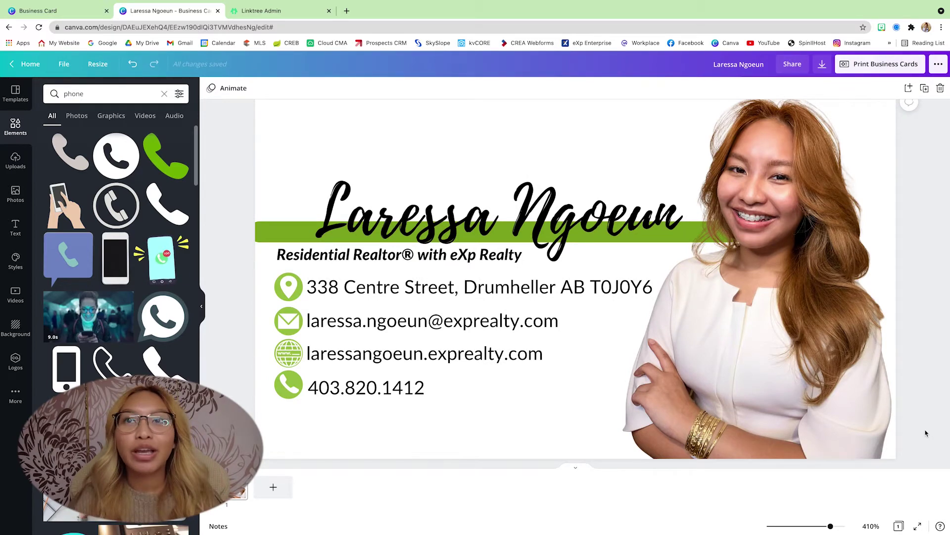
pyautogui.click(15, 161)
# Insert the Loden Living logo from Uploads, shrunk and placed above the name
pyautogui.click(143, 178)
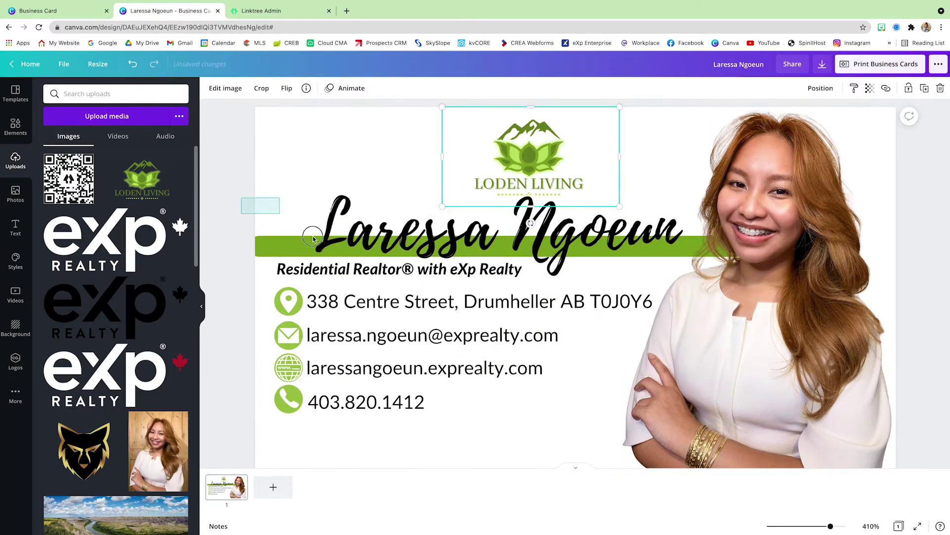
pyautogui.moveTo(313, 239); pyautogui.dragTo(531, 152)
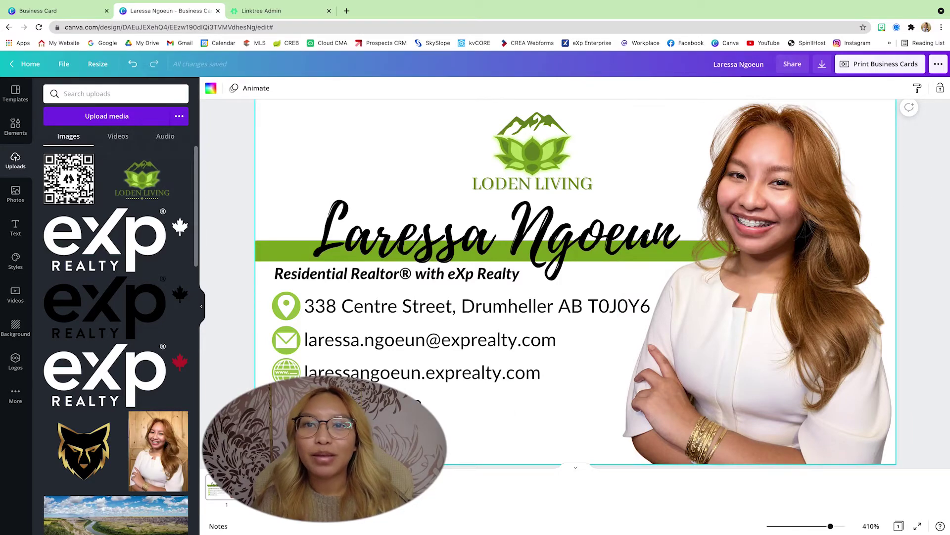
pyautogui.click(16, 129)
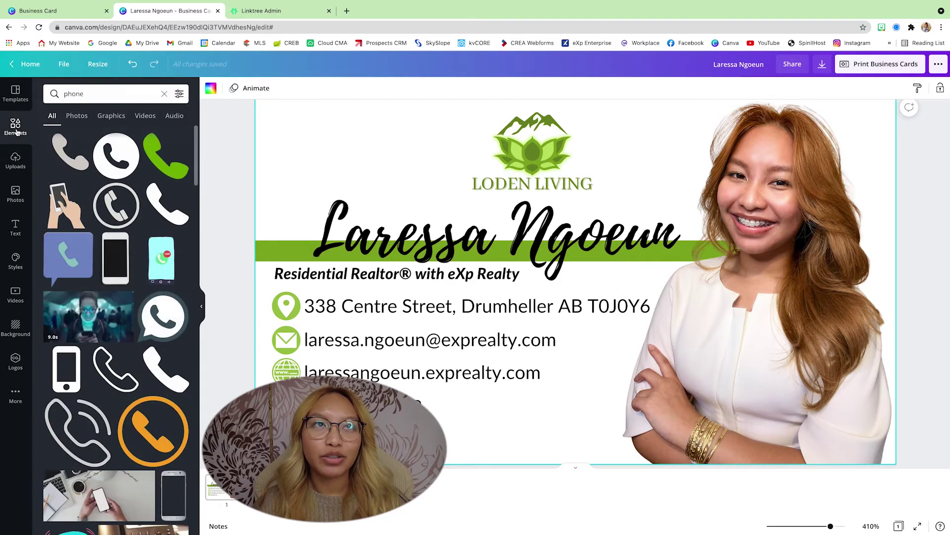
# Add the wavy shape from Lines & Shapes, rotate it horizontal, and set it under the contact lines
pyautogui.click(164, 95)
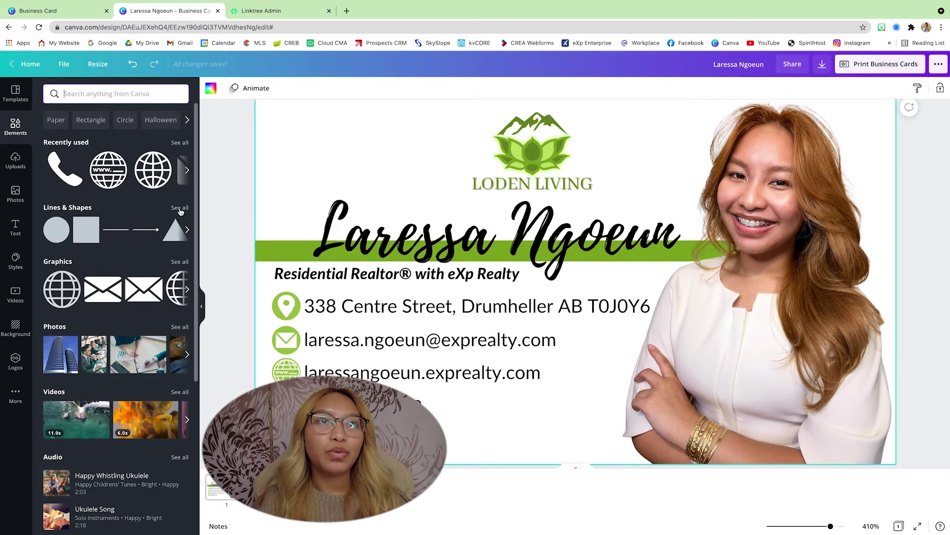
pyautogui.click(179, 208)
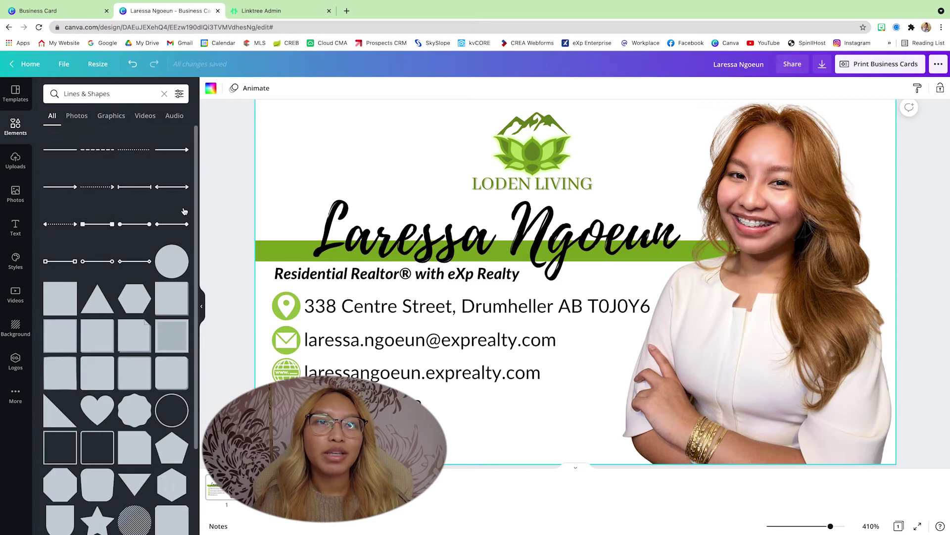
pyautogui.scroll(-5, 184, 212)
pyautogui.scroll(-10, 184, 212)
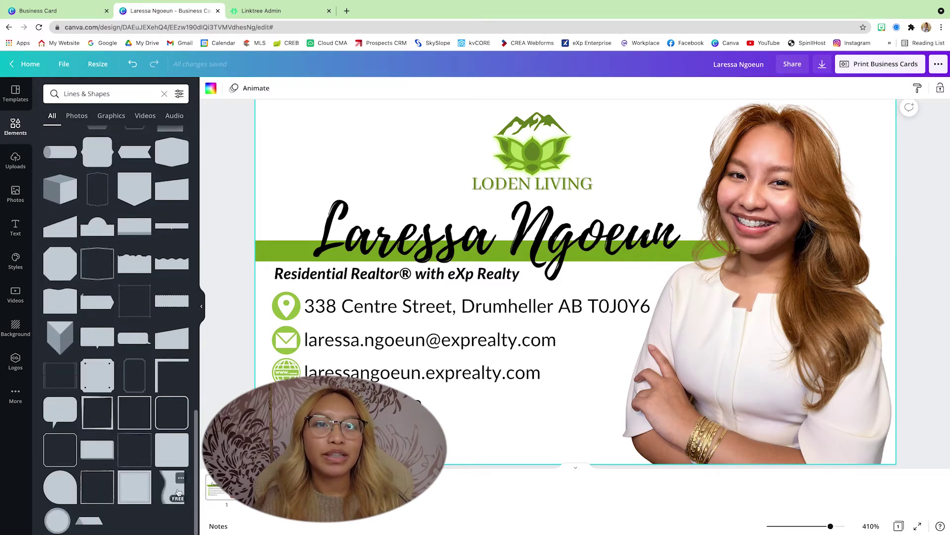
pyautogui.click(171, 493)
pyautogui.moveTo(611, 360)
pyautogui.mouseDown()
pyautogui.moveTo(789, 340)
pyautogui.moveTo(785, 377)
pyautogui.mouseUp()
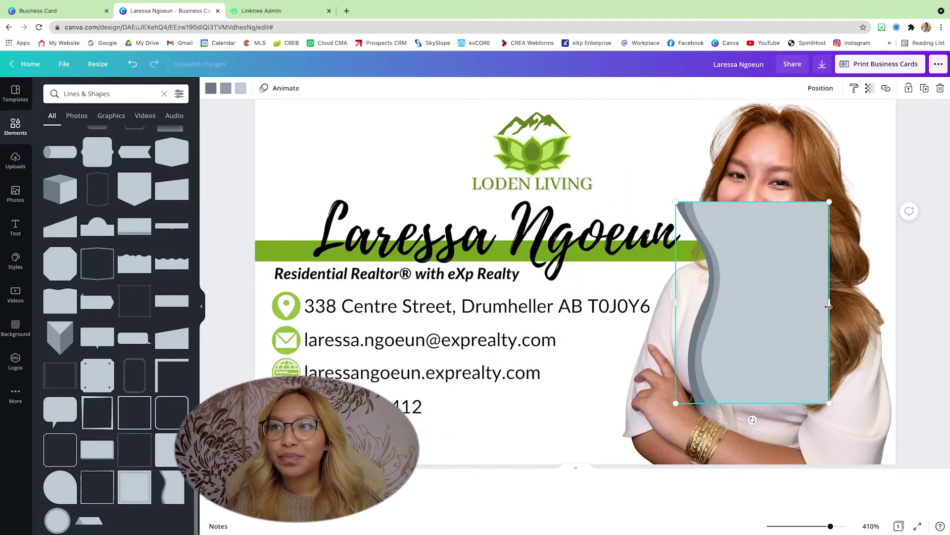
pyautogui.moveTo(753, 420)
pyautogui.mouseDown()
pyautogui.moveTo(678, 391)
pyautogui.moveTo(634, 307)
pyautogui.mouseUp()
pyautogui.moveTo(844, 305); pyautogui.dragTo(795, 375)
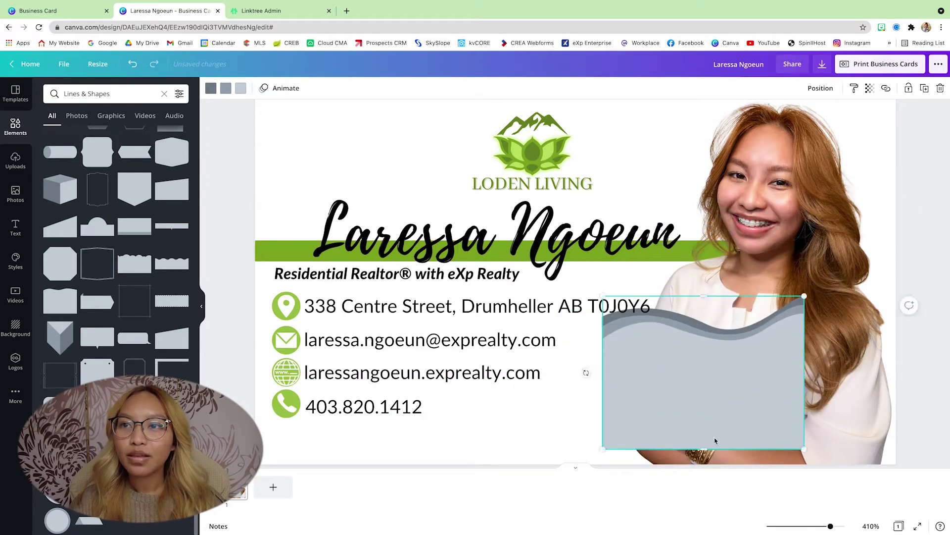
pyautogui.moveTo(705, 440)
pyautogui.mouseDown()
pyautogui.moveTo(705, 379)
pyautogui.moveTo(636, 414)
pyautogui.mouseUp()
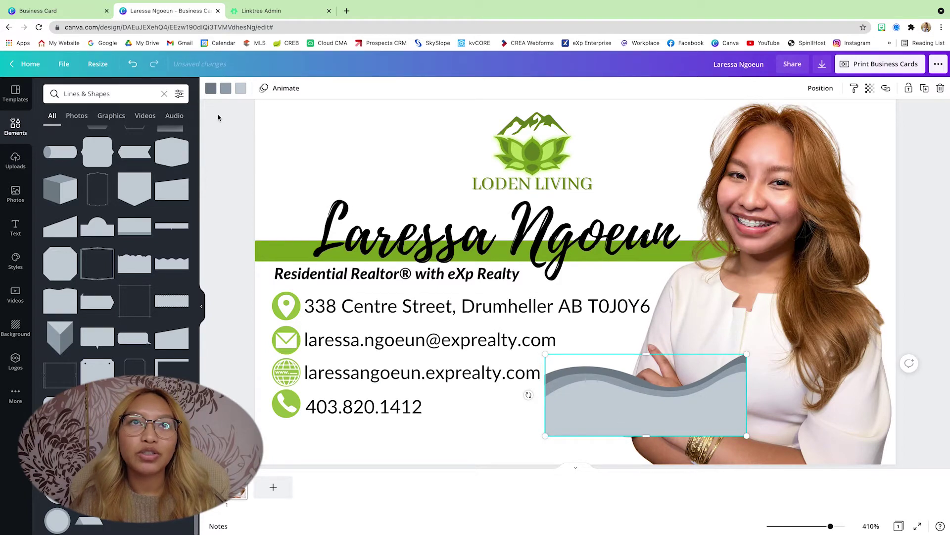
# Colour the wave's bands light green, green and dark green
pyautogui.click(211, 88)
pyautogui.click(53, 227)
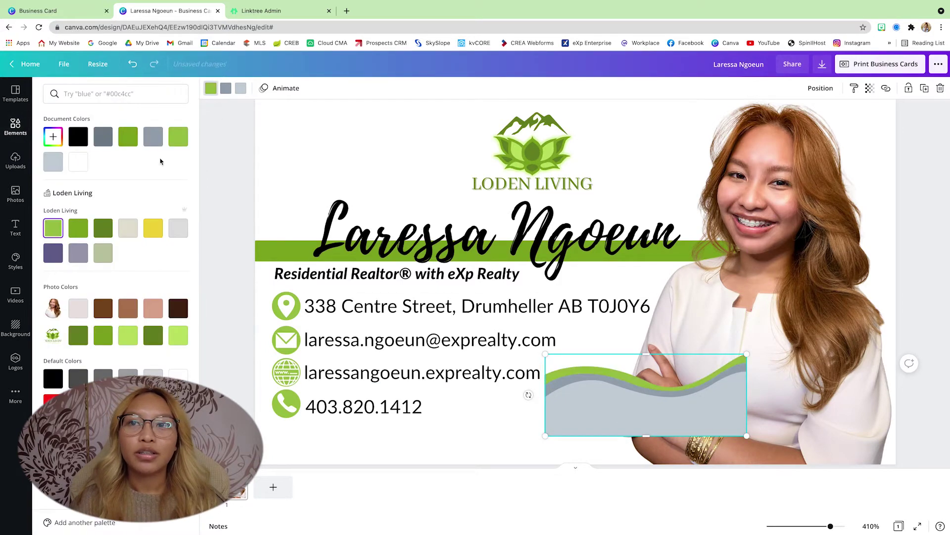
pyautogui.click(225, 89)
pyautogui.click(79, 228)
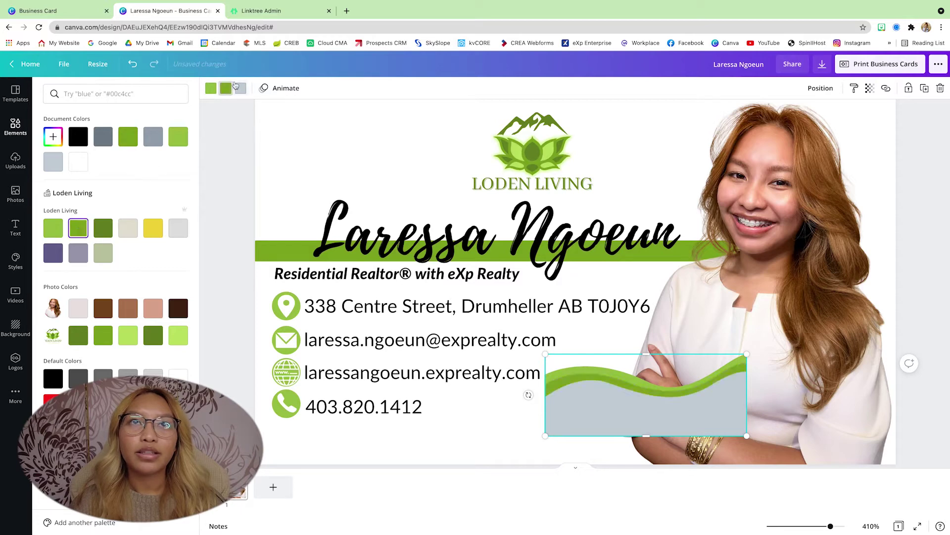
pyautogui.click(103, 227)
pyautogui.click(103, 228)
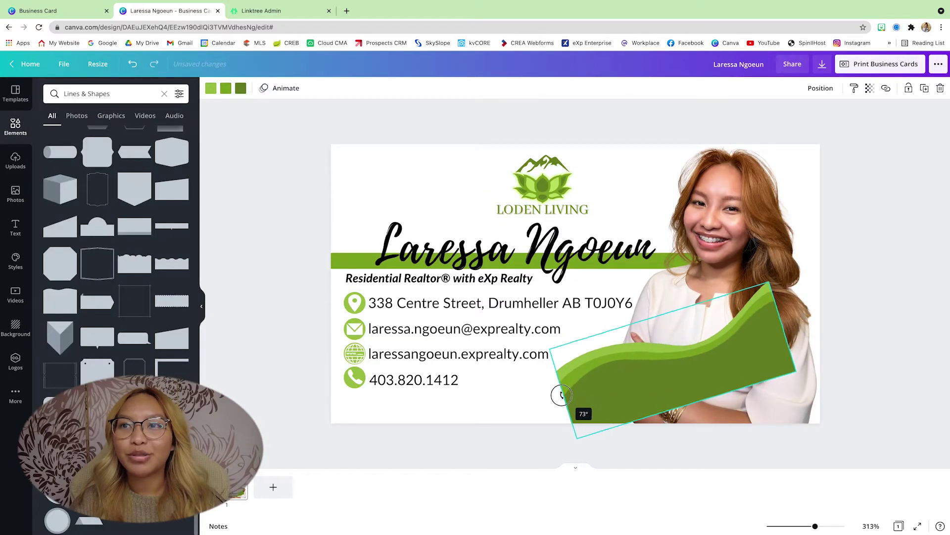
# Tilt and enlarge the green wave, shifting it left and off the contact text
pyautogui.moveTo(562, 393); pyautogui.dragTo(598, 428)
pyautogui.moveTo(724, 334); pyautogui.dragTo(671, 346)
pyautogui.moveTo(697, 276); pyautogui.dragTo(886, 157)
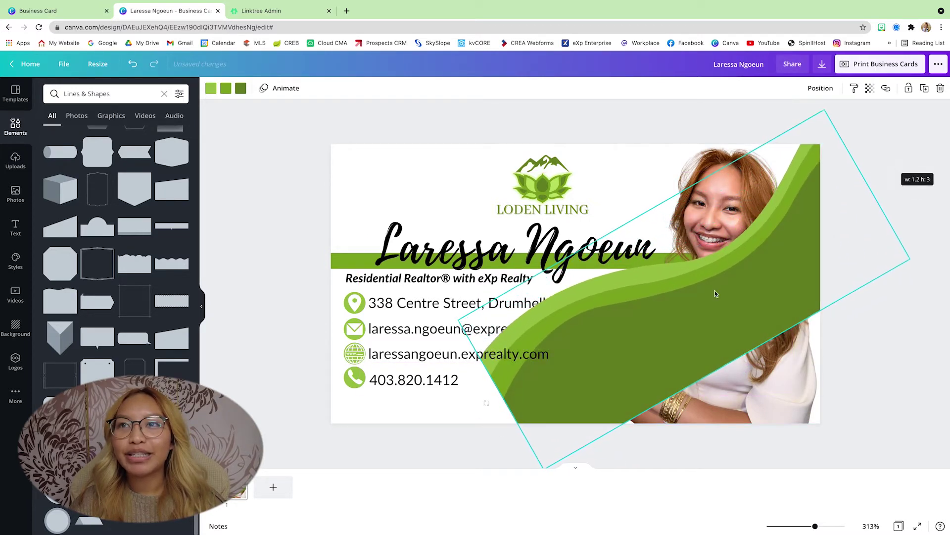
pyautogui.moveTo(726, 362); pyautogui.dragTo(748, 400)
pyautogui.scroll(-1, 706, 366)
pyautogui.scroll(-3, 707, 358)
pyautogui.moveTo(552, 457); pyautogui.dragTo(477, 524)
pyautogui.scroll(3, 594, 431)
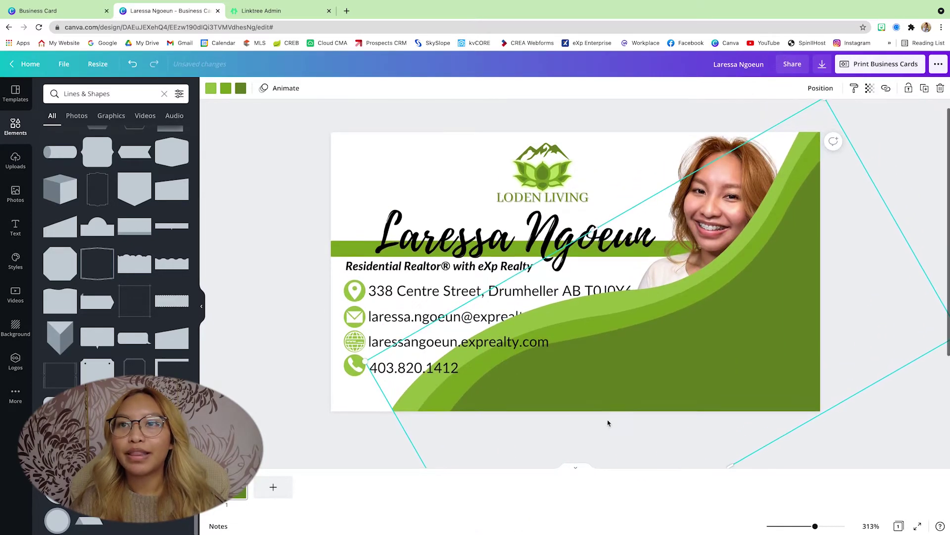
pyautogui.moveTo(590, 391); pyautogui.dragTo(670, 381)
# Shrink, tilt and reposition the green wave into the card's lower right corner
pyautogui.moveTo(875, 103); pyautogui.dragTo(817, 151)
pyautogui.moveTo(794, 349); pyautogui.dragTo(805, 333)
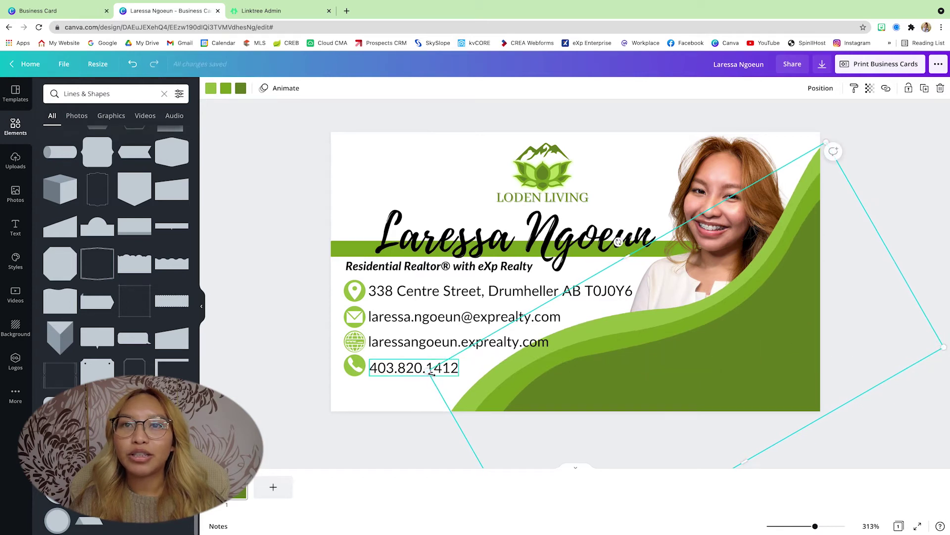
pyautogui.moveTo(430, 372); pyautogui.dragTo(495, 379)
pyautogui.moveTo(713, 384); pyautogui.dragTo(698, 374)
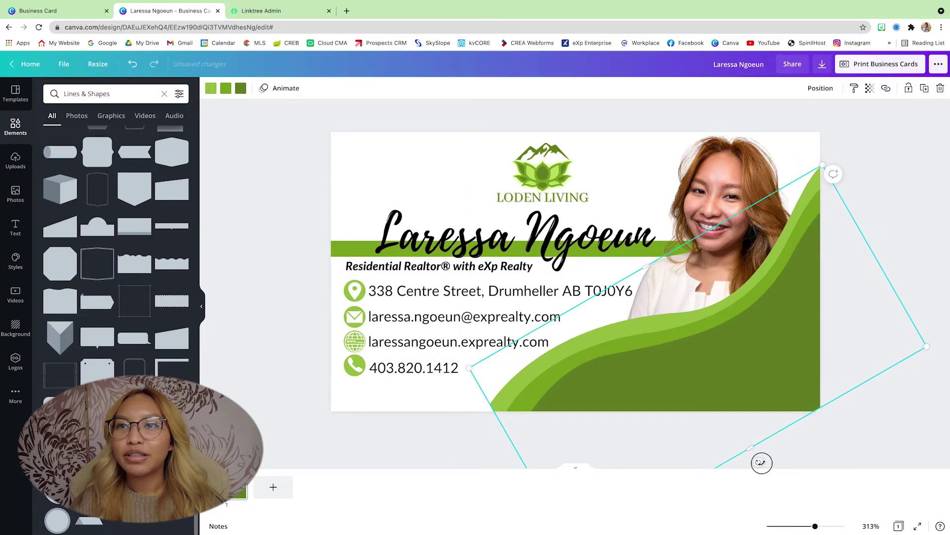
pyautogui.moveTo(761, 463); pyautogui.dragTo(763, 459)
pyautogui.moveTo(815, 158); pyautogui.dragTo(827, 140)
pyautogui.moveTo(682, 302); pyautogui.dragTo(684, 324)
pyautogui.click(777, 454)
pyautogui.scroll(1, 619, 416)
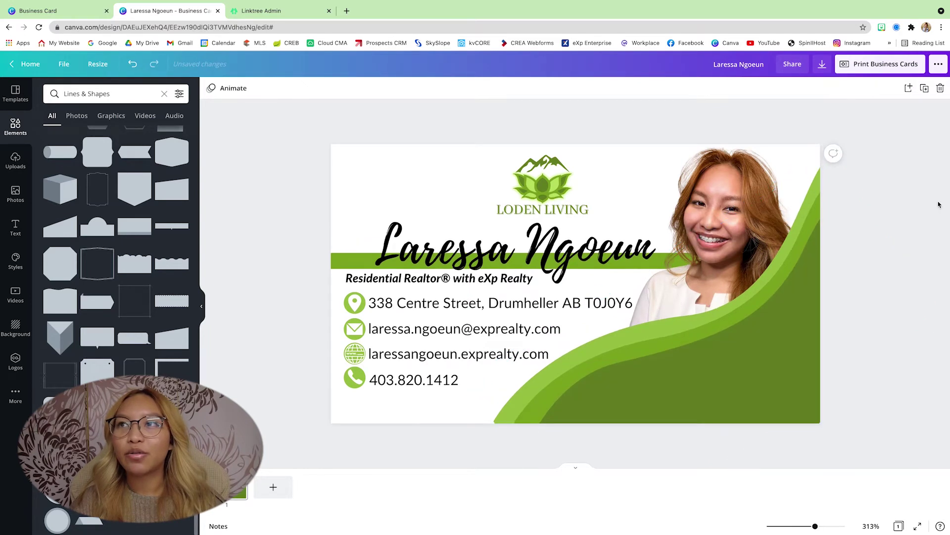
# Send the green wave to the back so the headshot photo shows in front
pyautogui.click(616, 412)
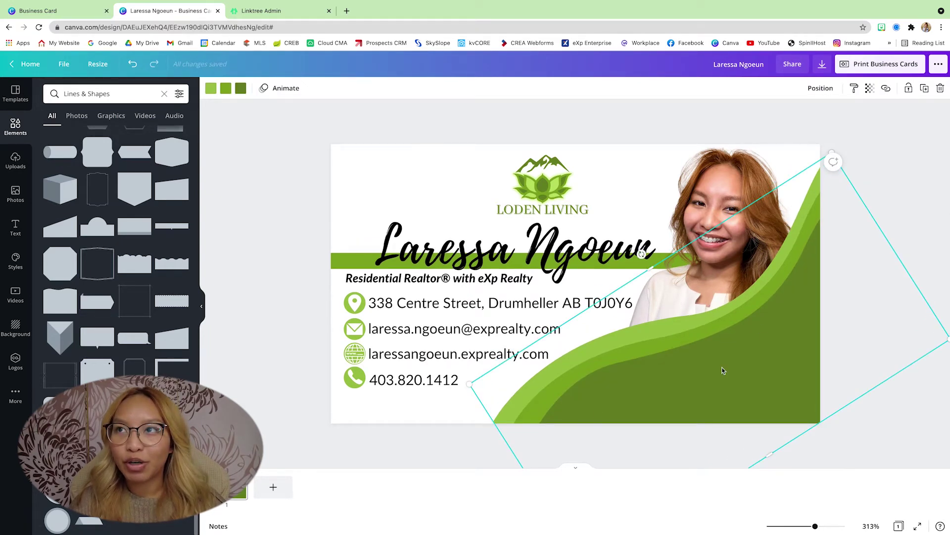
pyautogui.click(820, 90)
pyautogui.click(783, 137)
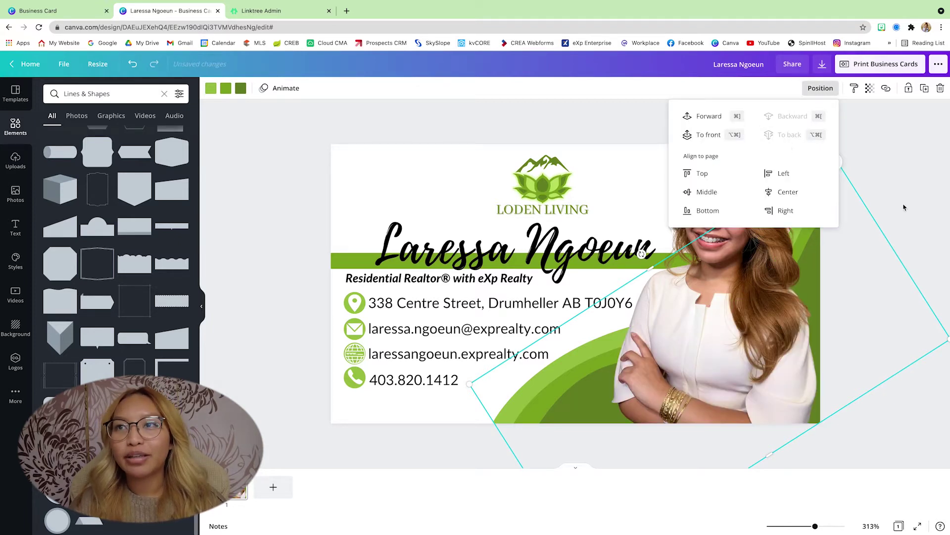
pyautogui.click(909, 173)
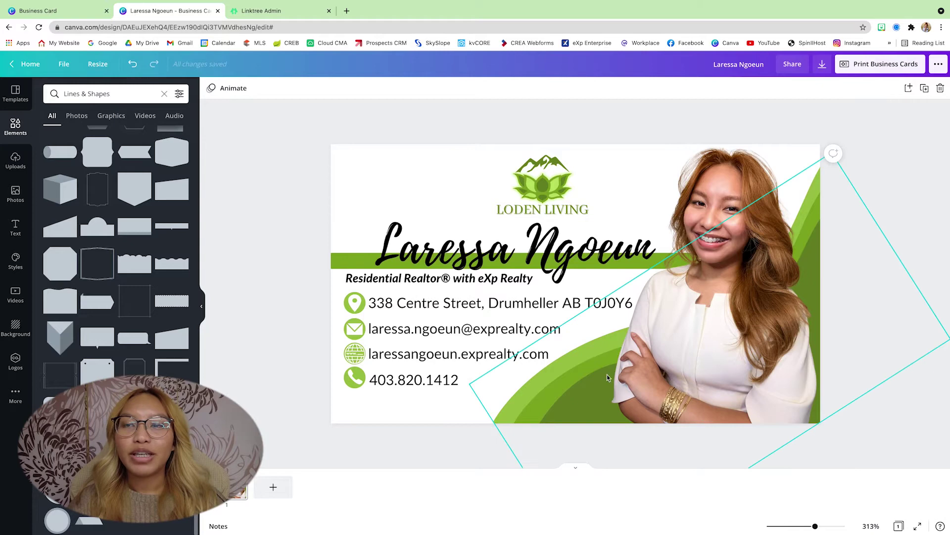
pyautogui.click(525, 402)
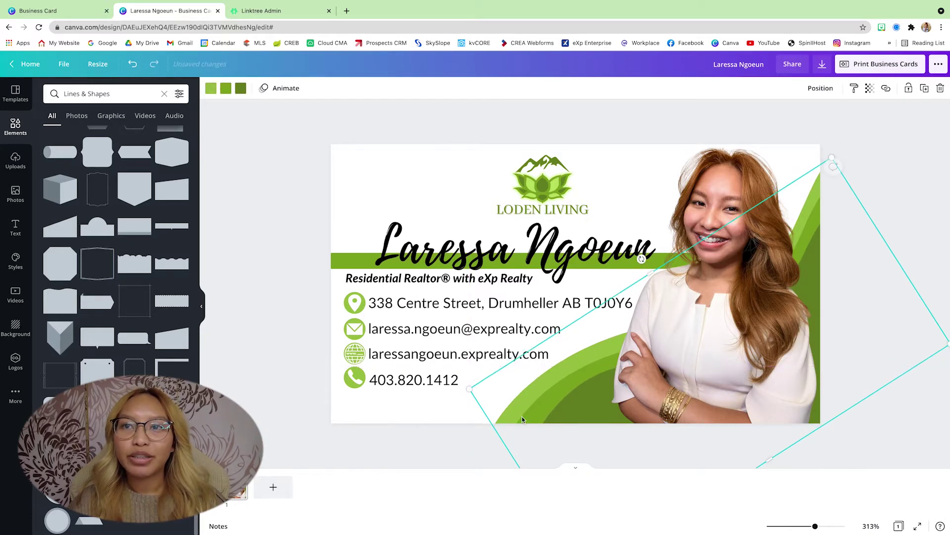
pyautogui.click(415, 443)
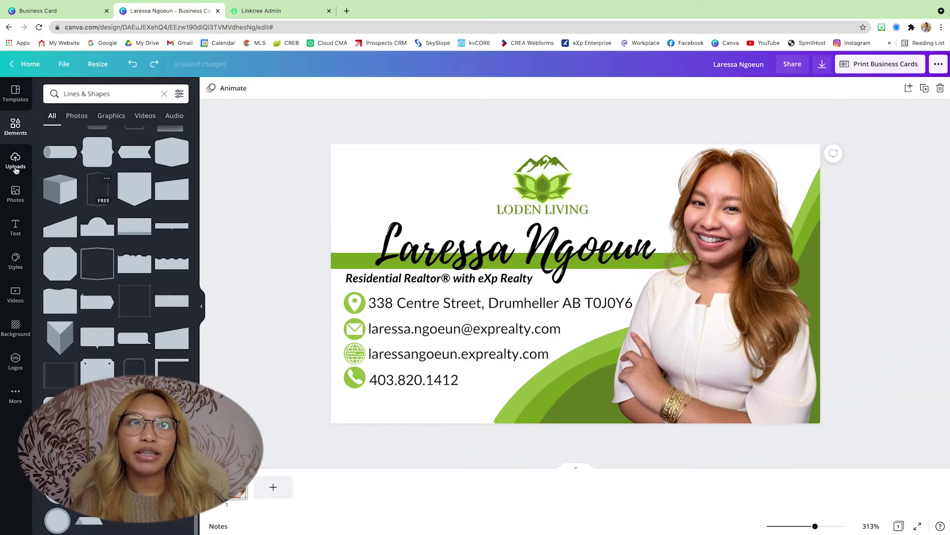
# Place the white eXp Realty logo from Uploads on the bottom green wave, shrunk to fit
pyautogui.click(15, 161)
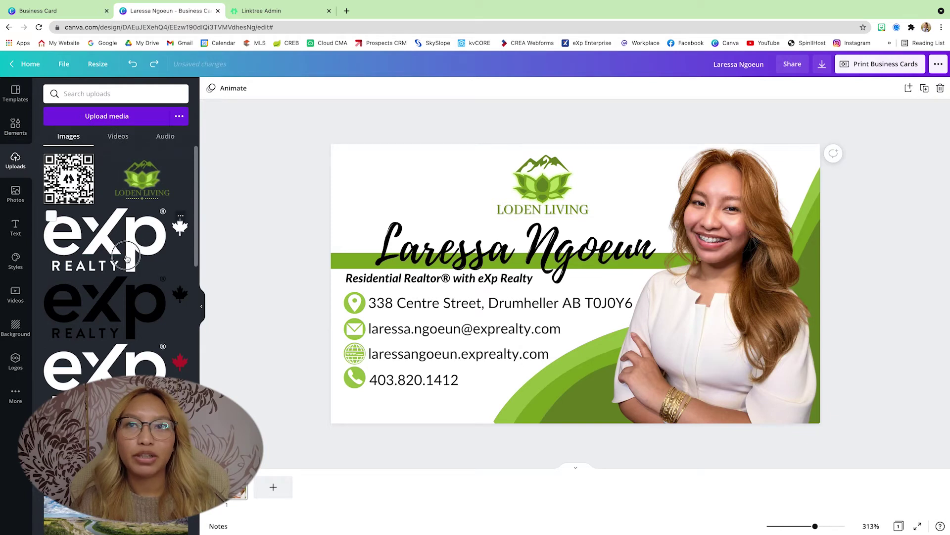
pyautogui.moveTo(123, 247); pyautogui.dragTo(577, 281)
pyautogui.moveTo(425, 350); pyautogui.dragTo(644, 276)
pyautogui.moveTo(685, 231); pyautogui.dragTo(613, 381)
pyautogui.moveTo(566, 406); pyautogui.dragTo(566, 399)
pyautogui.click(832, 384)
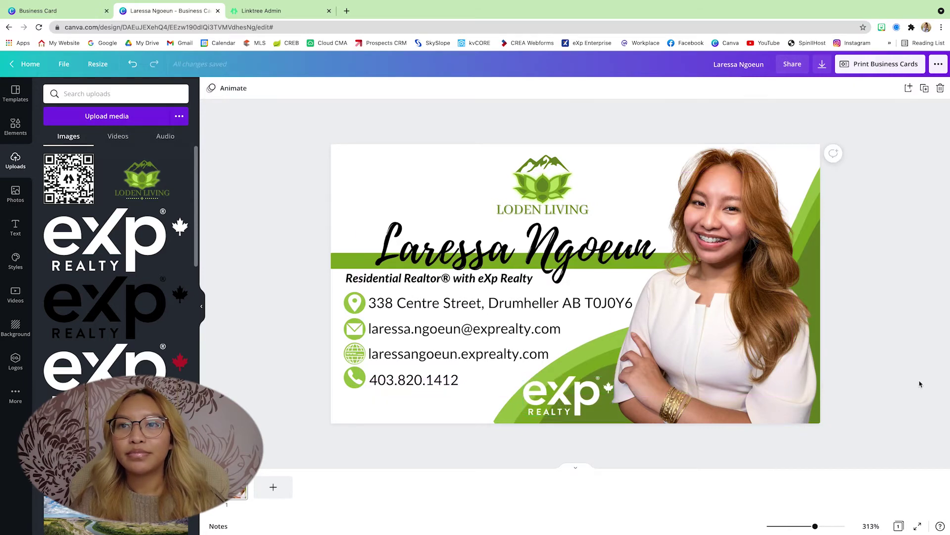
# Slightly resize the green wave and add a blank second page for the back
pyautogui.click(511, 423)
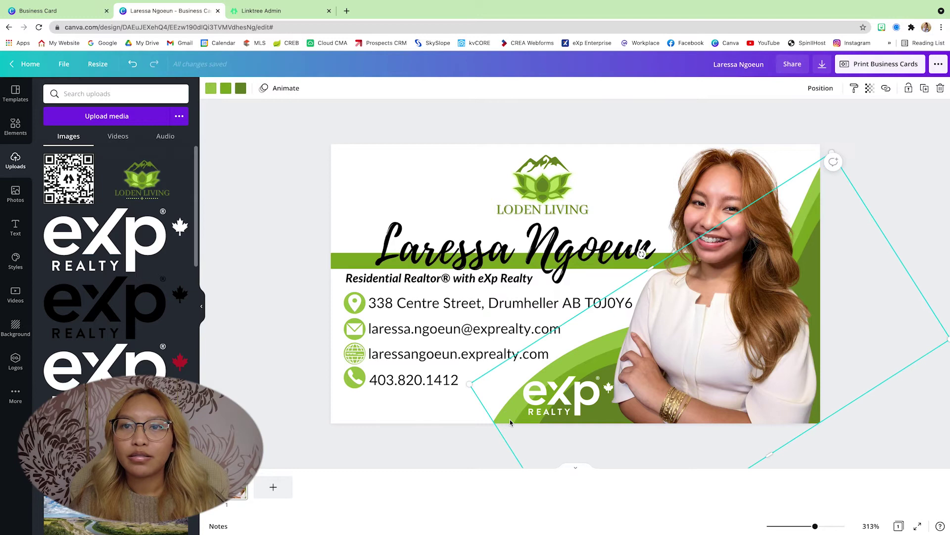
pyautogui.moveTo(465, 386); pyautogui.dragTo(461, 392)
pyautogui.click(879, 353)
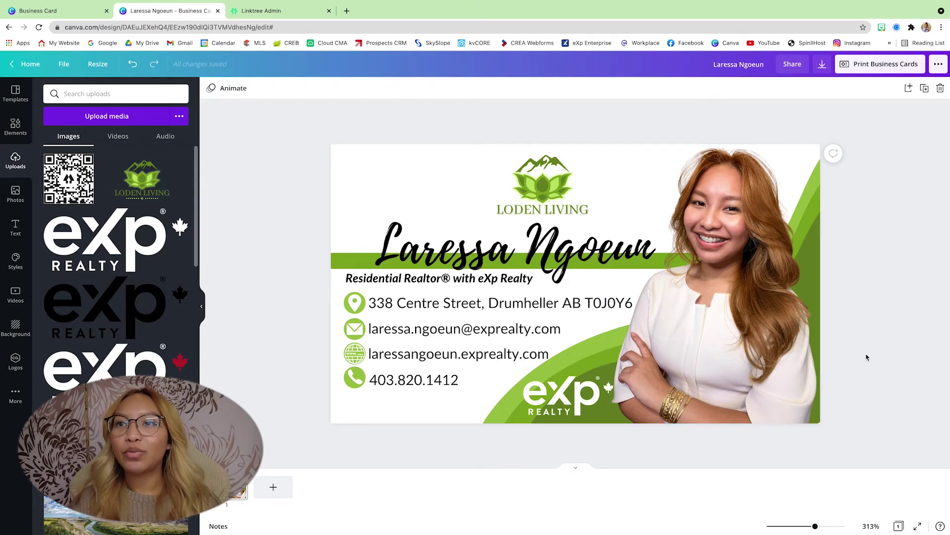
pyautogui.click(817, 372)
pyautogui.click(374, 161)
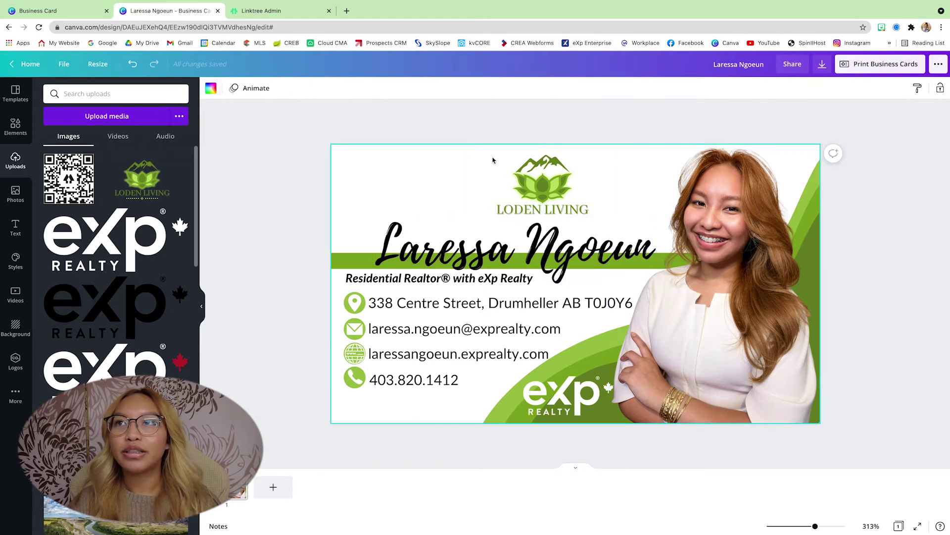
pyautogui.click(271, 488)
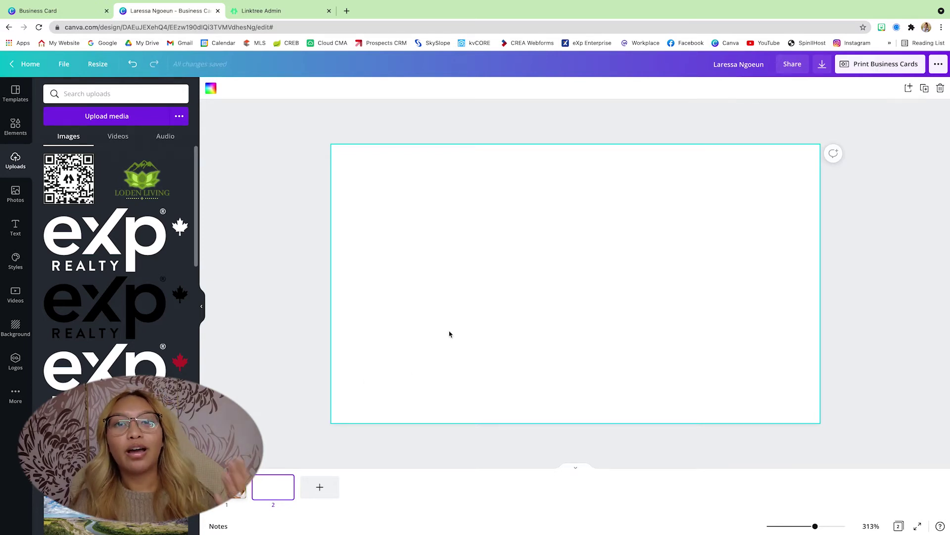
pyautogui.scroll(-2, 116, 297)
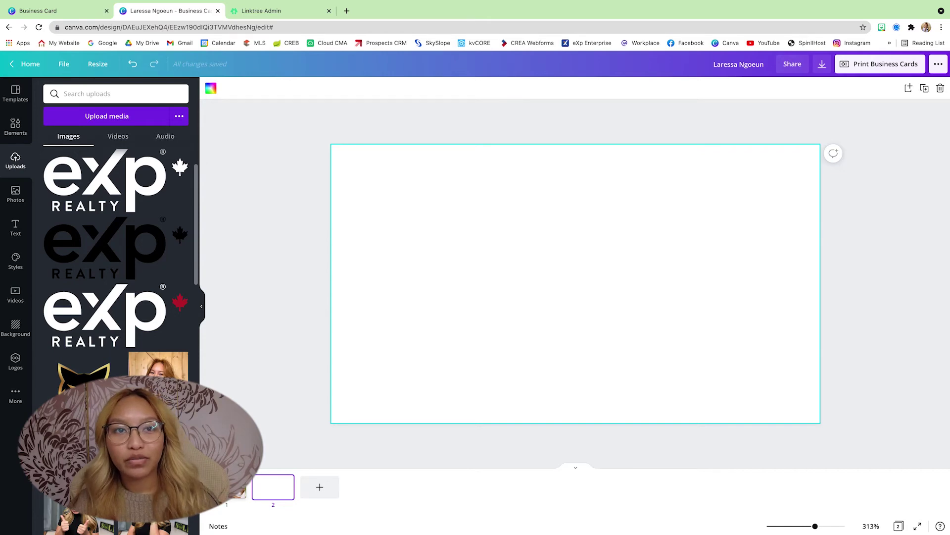
# Add the river-valley landscape photo to page 2, filling the page, and crop it
pyautogui.moveTo(79, 520); pyautogui.dragTo(357, 331)
pyautogui.moveTo(360, 365); pyautogui.dragTo(352, 312)
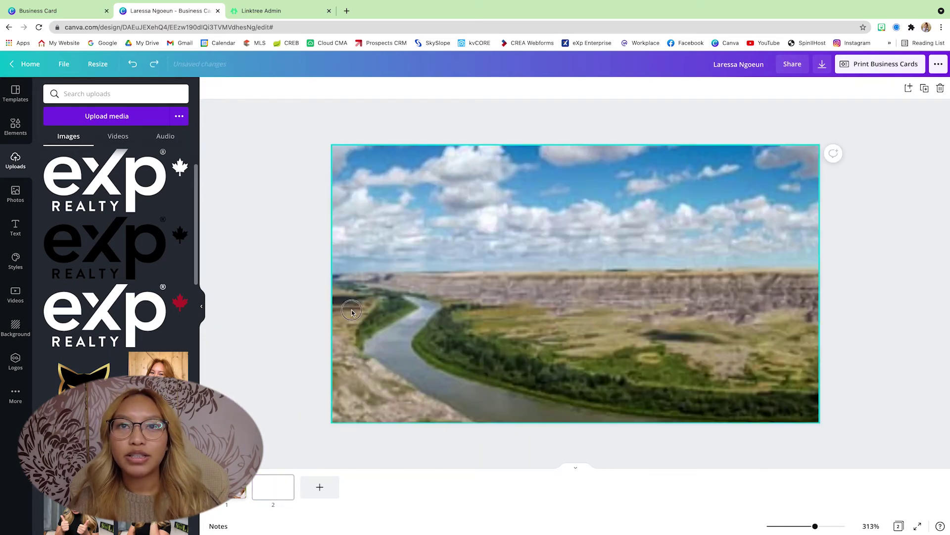
pyautogui.doubleClick(352, 312)
pyautogui.moveTo(502, 323); pyautogui.dragTo(524, 313)
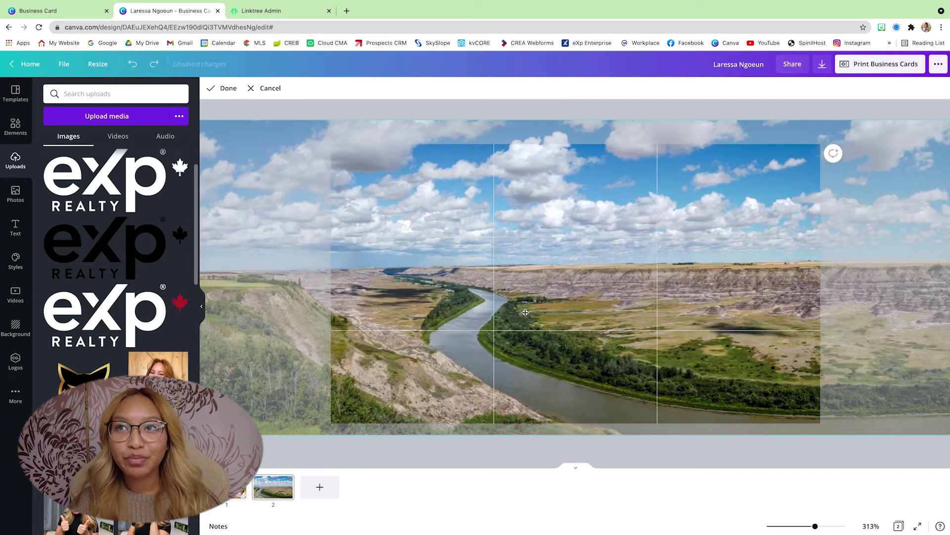
pyautogui.click(624, 110)
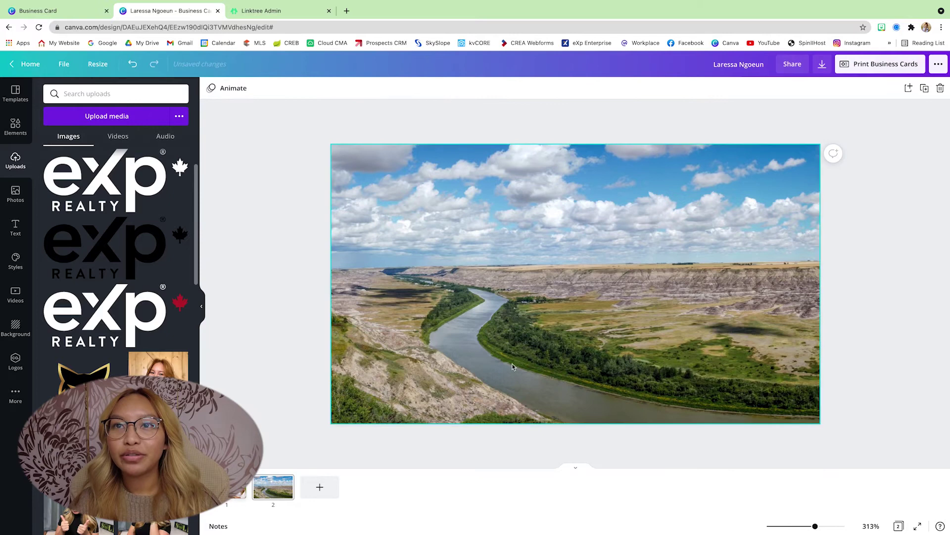
pyautogui.doubleClick(409, 421)
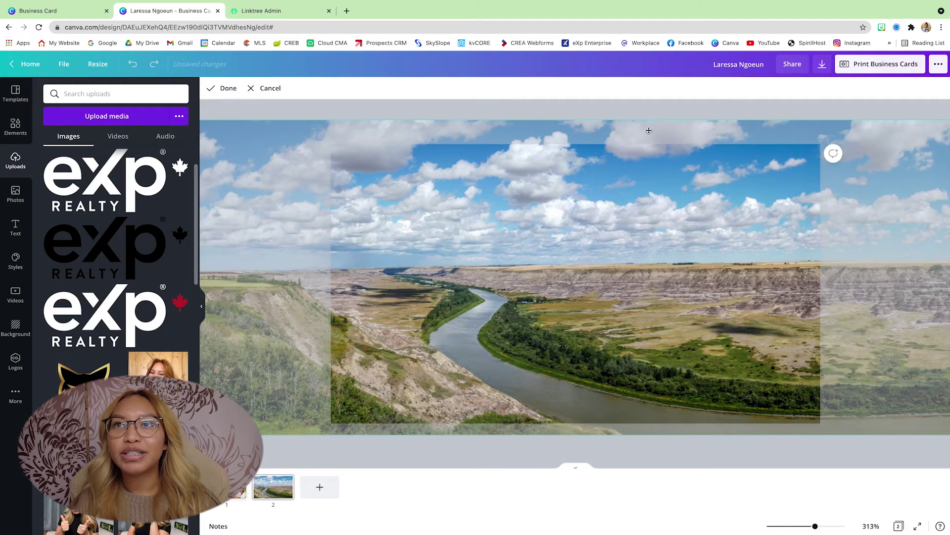
pyautogui.click(620, 112)
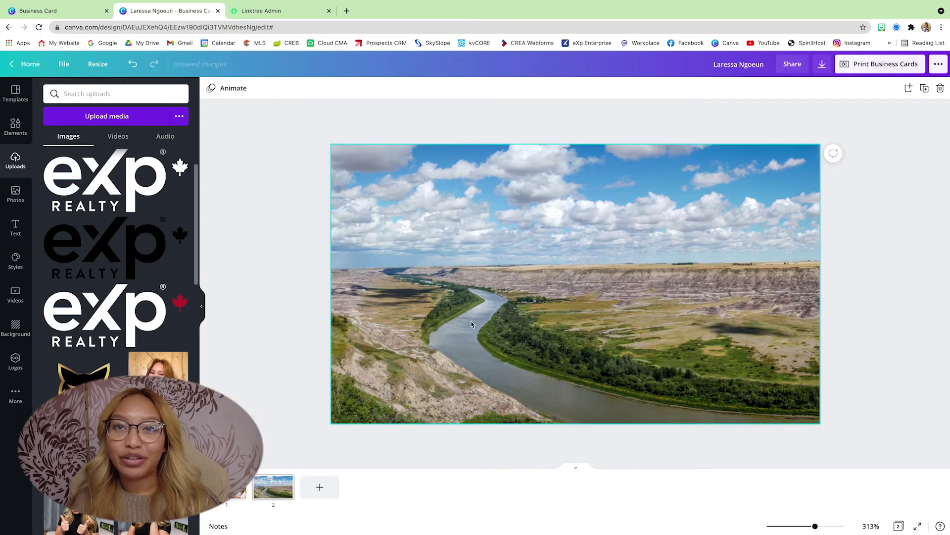
# Refine the landscape photo's crop framing, then go to the Linktree Admin tab
pyautogui.click(447, 342)
pyautogui.doubleClick(448, 358)
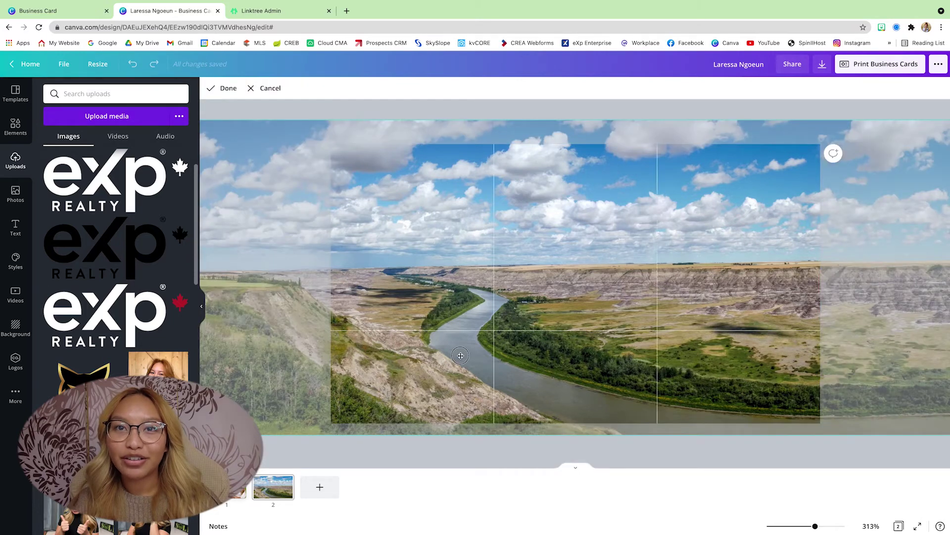
pyautogui.moveTo(459, 357); pyautogui.dragTo(465, 353)
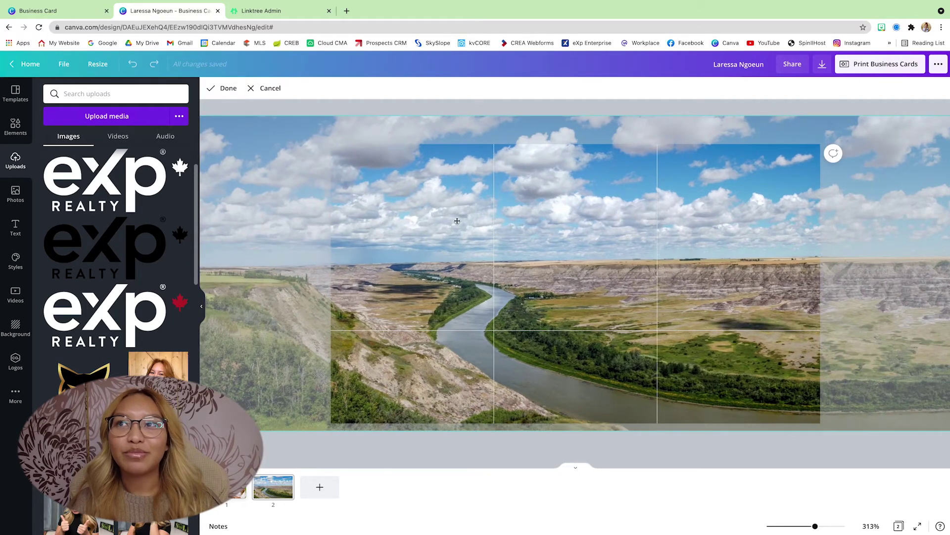
pyautogui.scroll(-5, 626, 254)
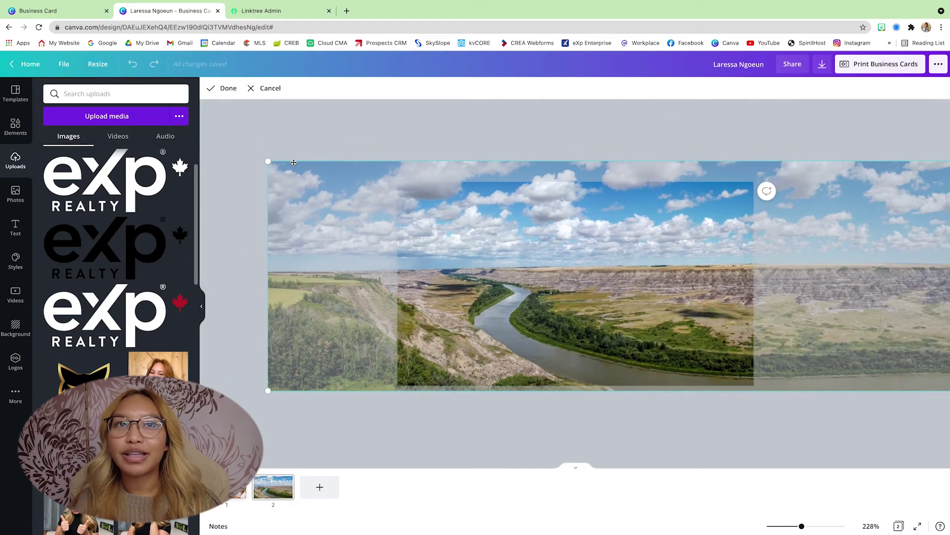
pyautogui.moveTo(269, 161); pyautogui.dragTo(344, 194)
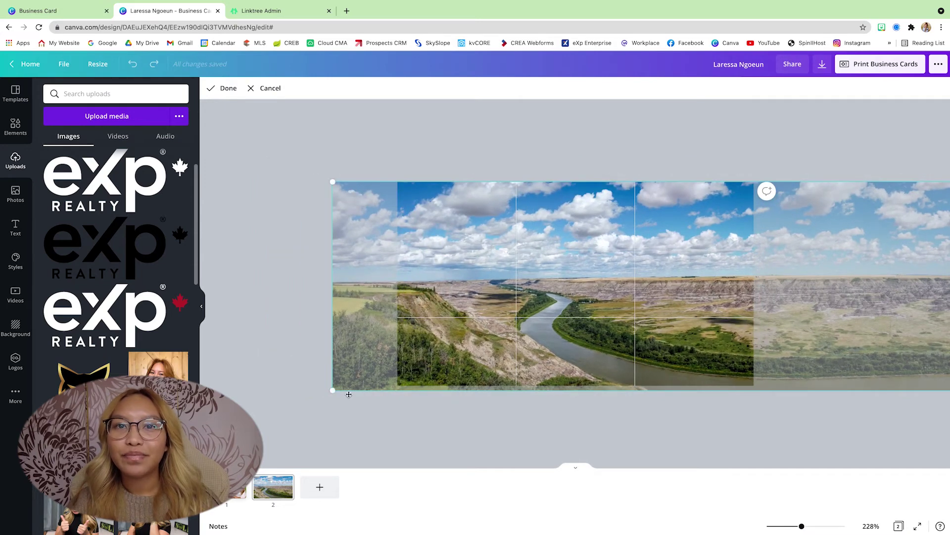
pyautogui.moveTo(330, 390); pyautogui.dragTo(364, 375)
pyautogui.moveTo(539, 349); pyautogui.dragTo(514, 346)
pyautogui.click(450, 425)
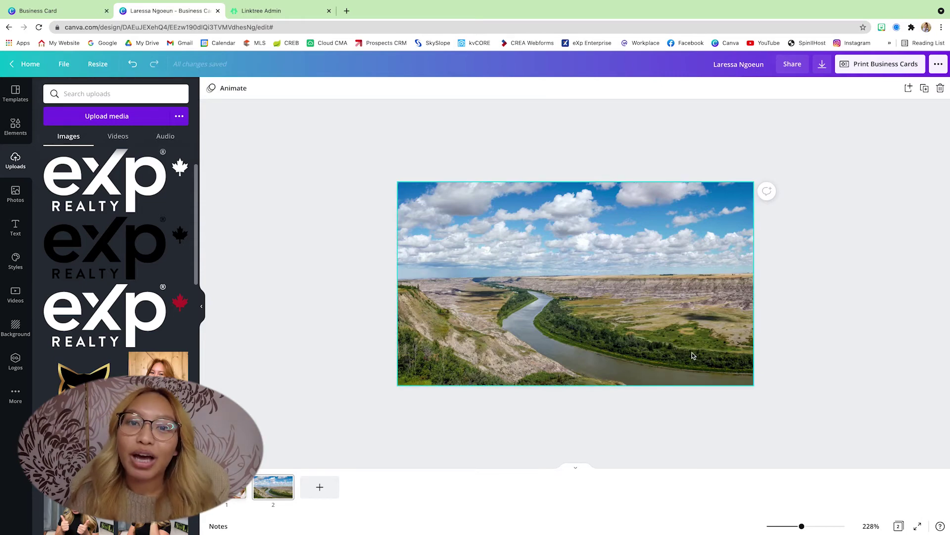
pyautogui.click(272, 15)
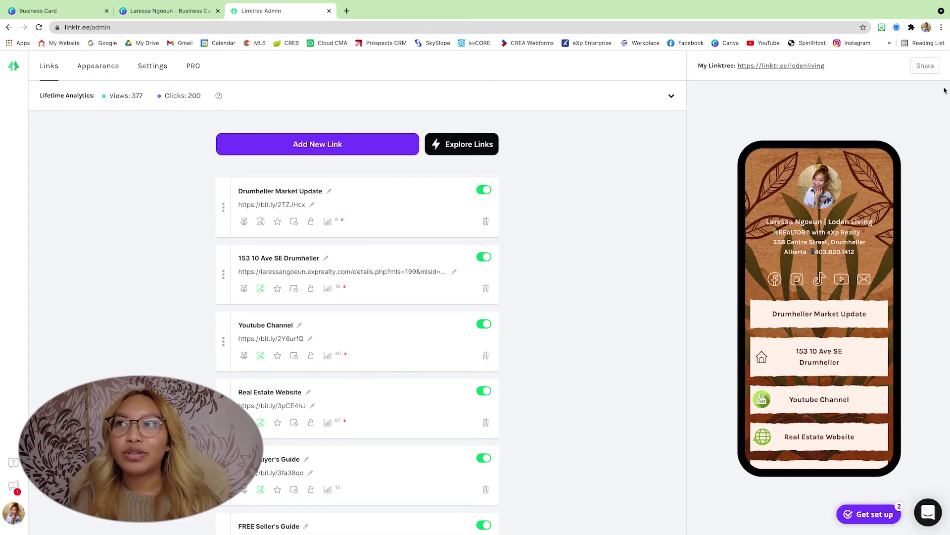
# Download the Linktree QR code PNG and upload it into Canva's Uploads
pyautogui.click(926, 70)
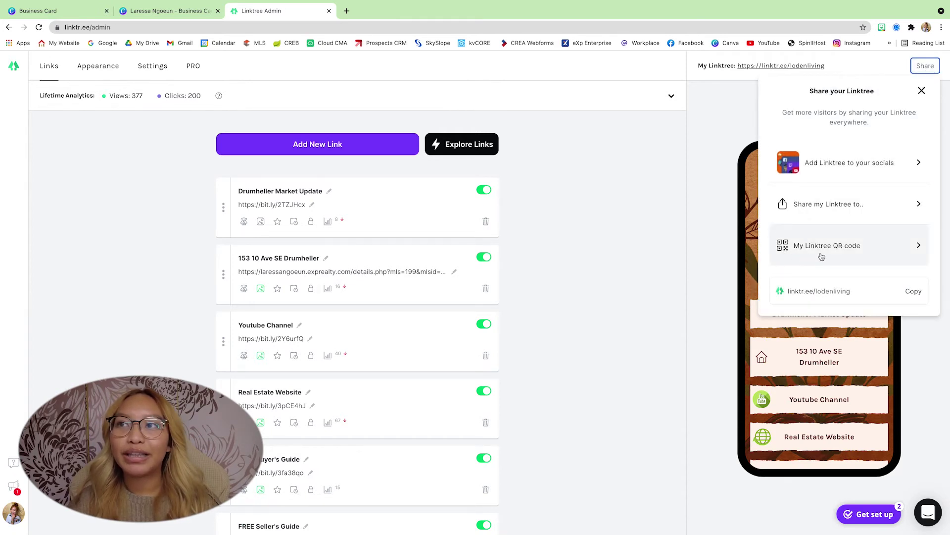
pyautogui.click(899, 255)
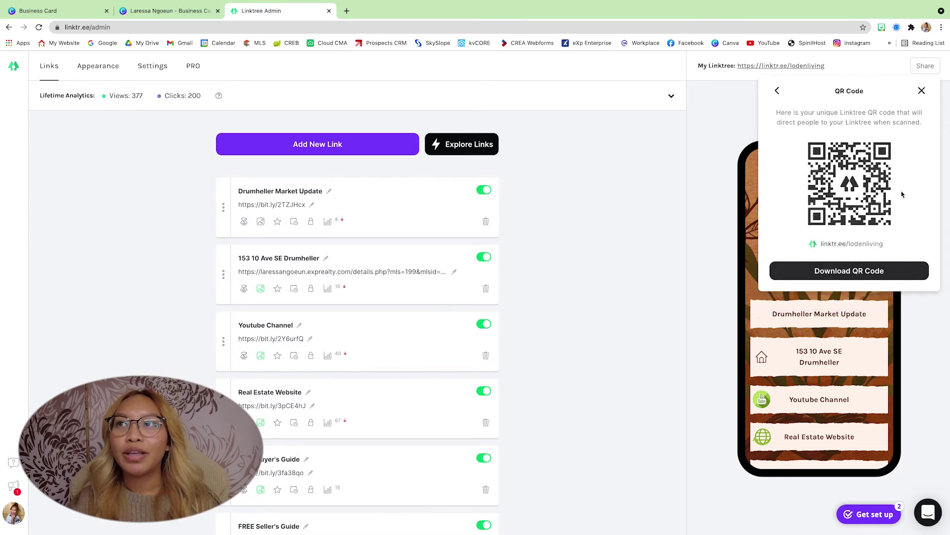
pyautogui.click(864, 276)
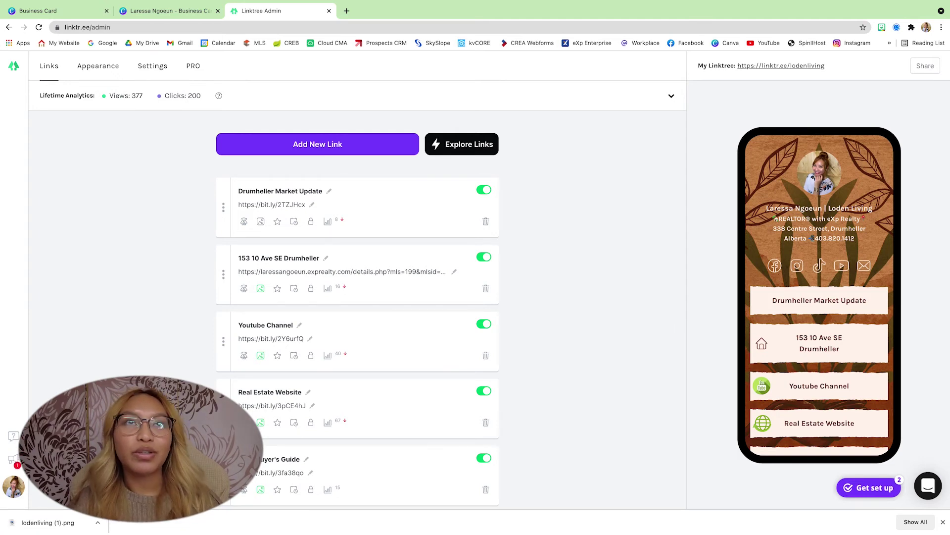
pyautogui.click(157, 12)
pyautogui.moveTo(47, 522); pyautogui.dragTo(81, 346)
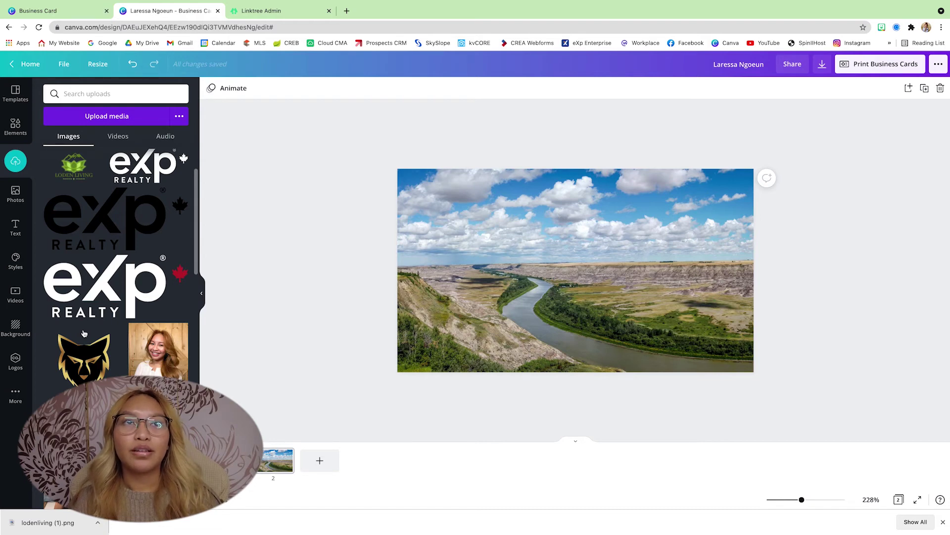
# Place the QR code on the landscape back's right side, then return to Linktree admin
pyautogui.click(90, 183)
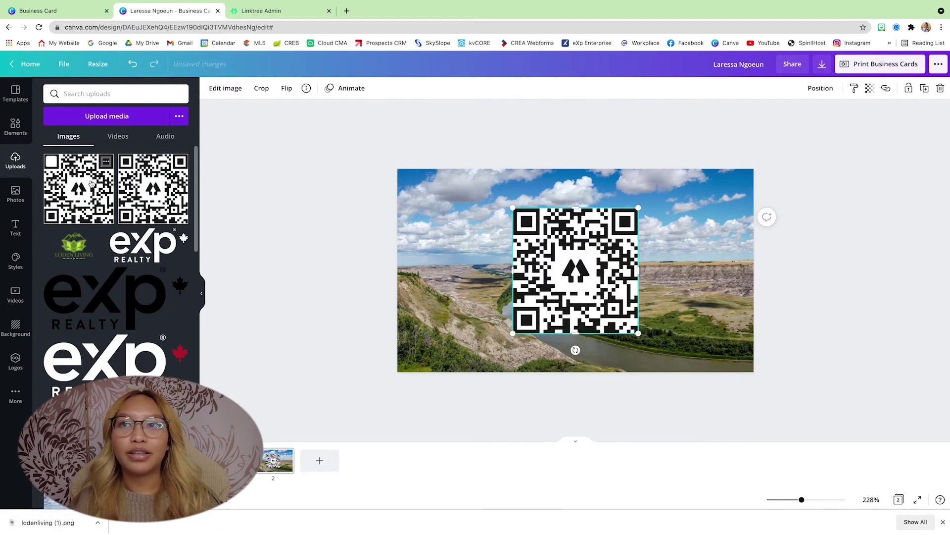
pyautogui.moveTo(579, 281); pyautogui.dragTo(674, 281)
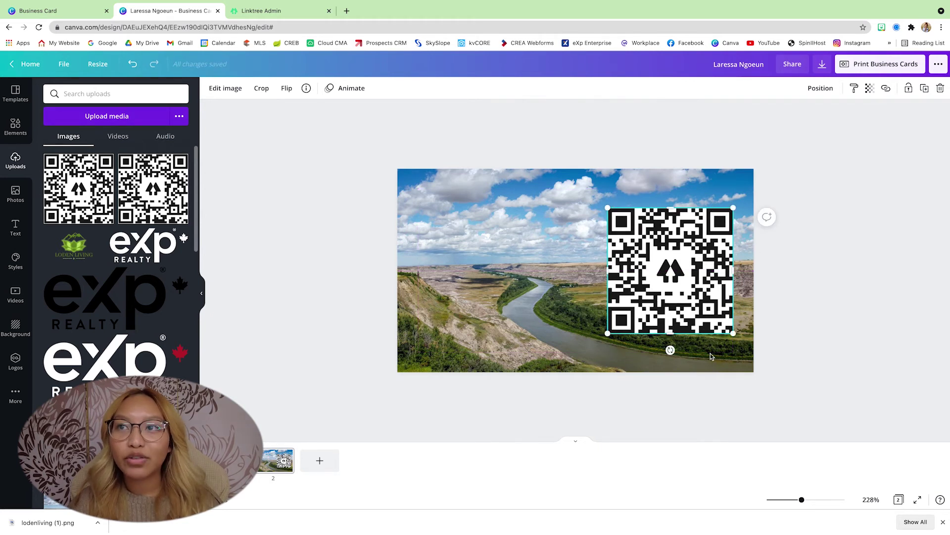
pyautogui.click(261, 10)
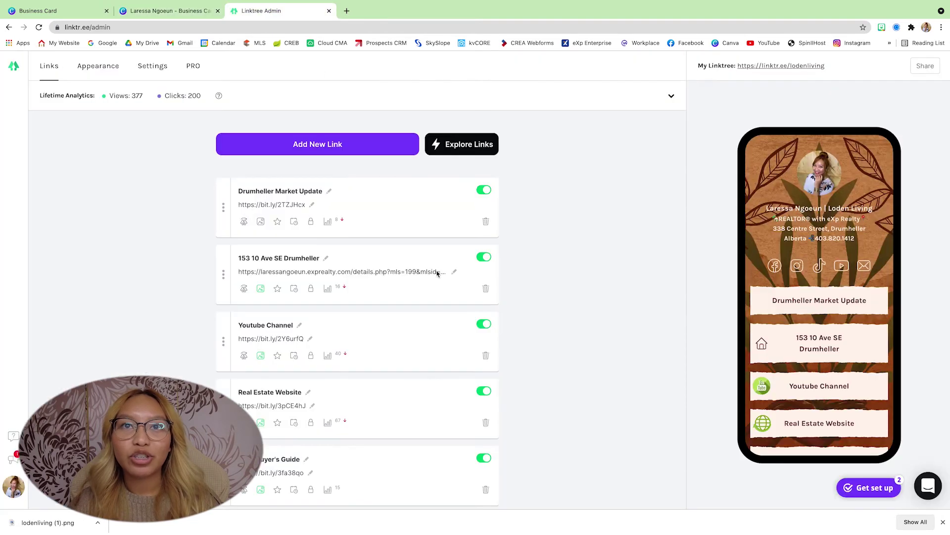
# Scroll through the Linktree preview's links, then go back to the Canva design
pyautogui.scroll(-5, 797, 332)
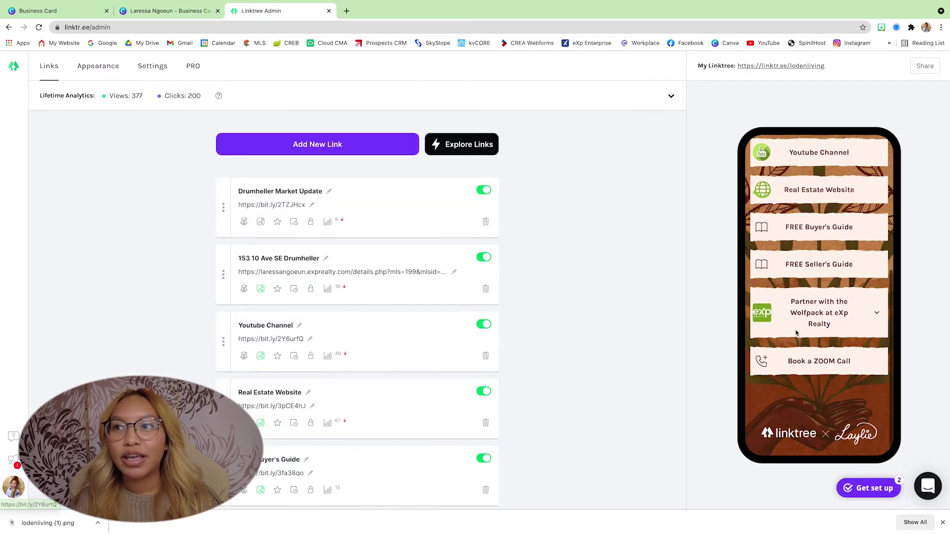
pyautogui.click(159, 17)
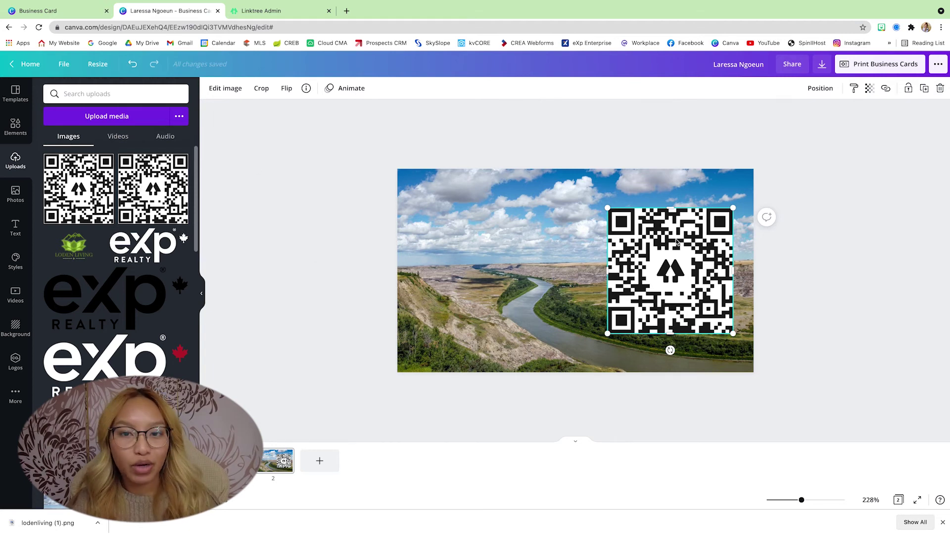
# Nudge the QR code slightly lower on the landscape back page
pyautogui.moveTo(672, 274); pyautogui.dragTo(671, 287)
pyautogui.click(833, 301)
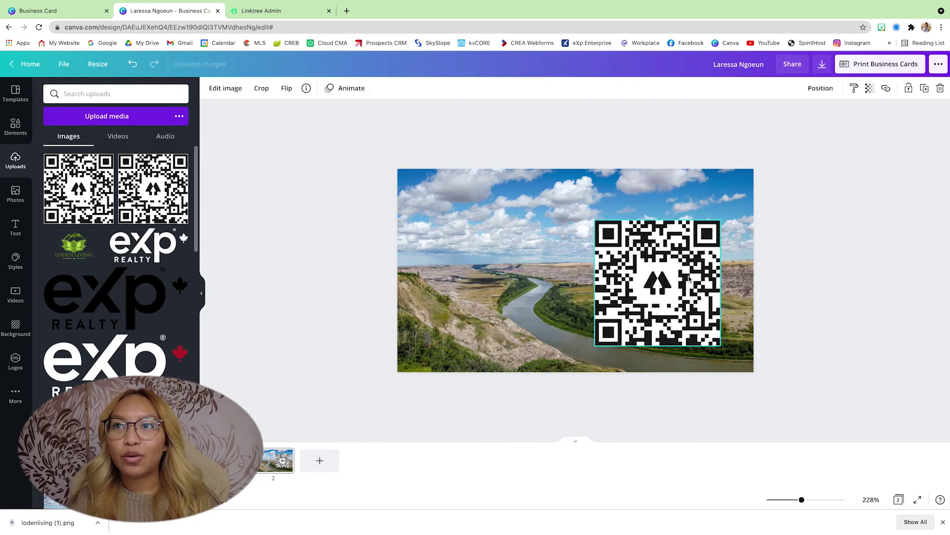
pyautogui.click(862, 268)
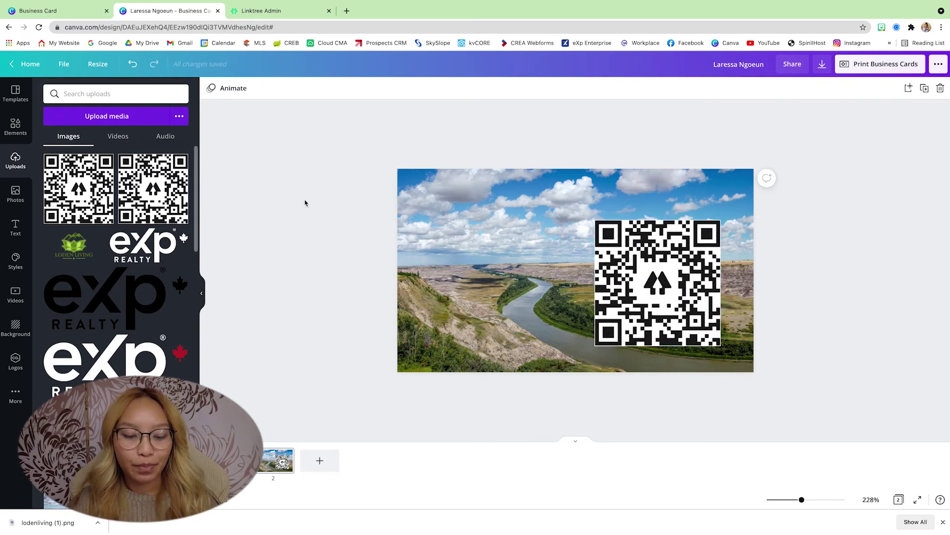
# Add a 'SCAN ME PLEASE' text box just above the QR code
pyautogui.press('t')
pyautogui.moveTo(591, 284); pyautogui.dragTo(669, 219)
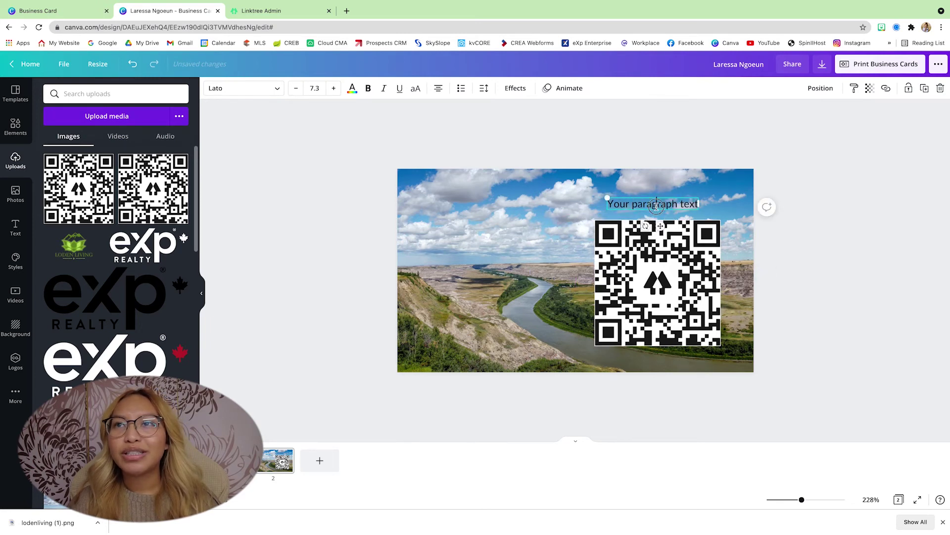
pyautogui.doubleClick(656, 204)
pyautogui.write('SCA')
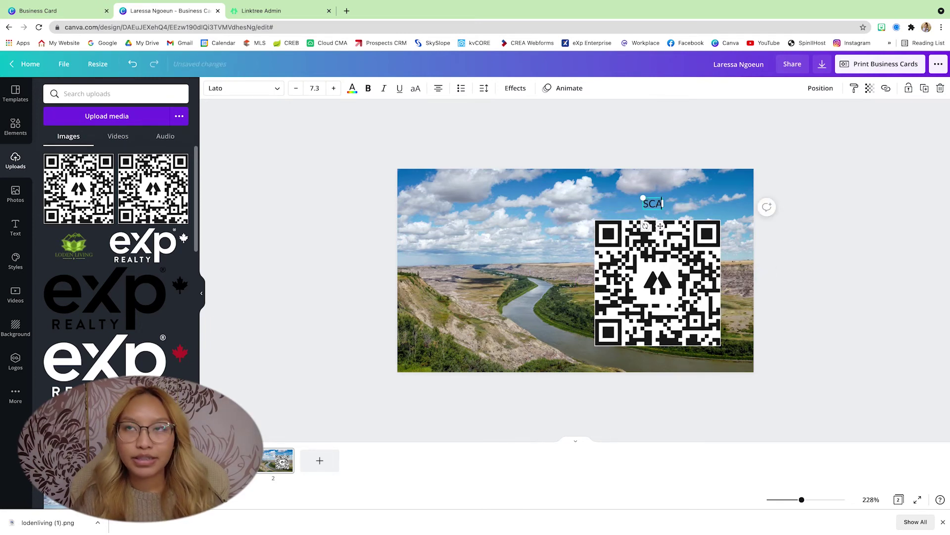
pyautogui.write('N ME PLEASE')
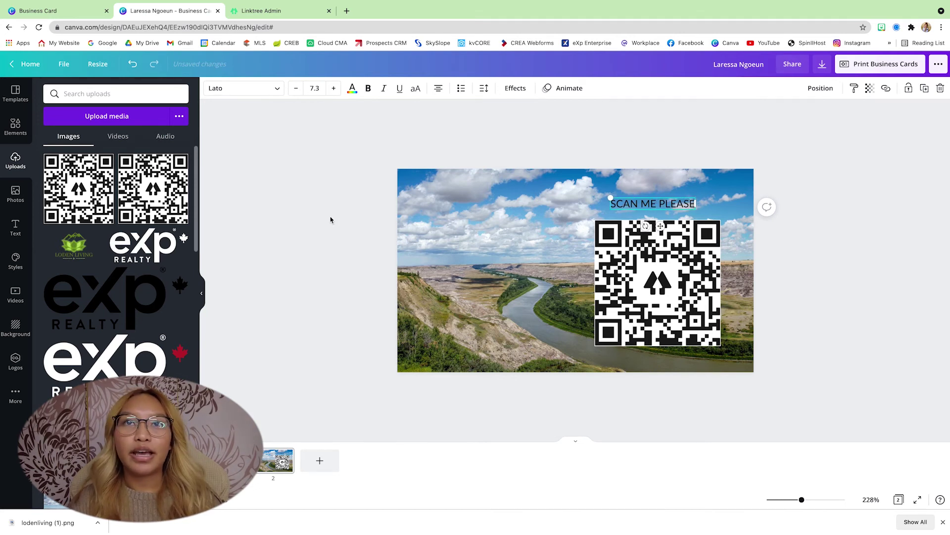
pyautogui.click(331, 220)
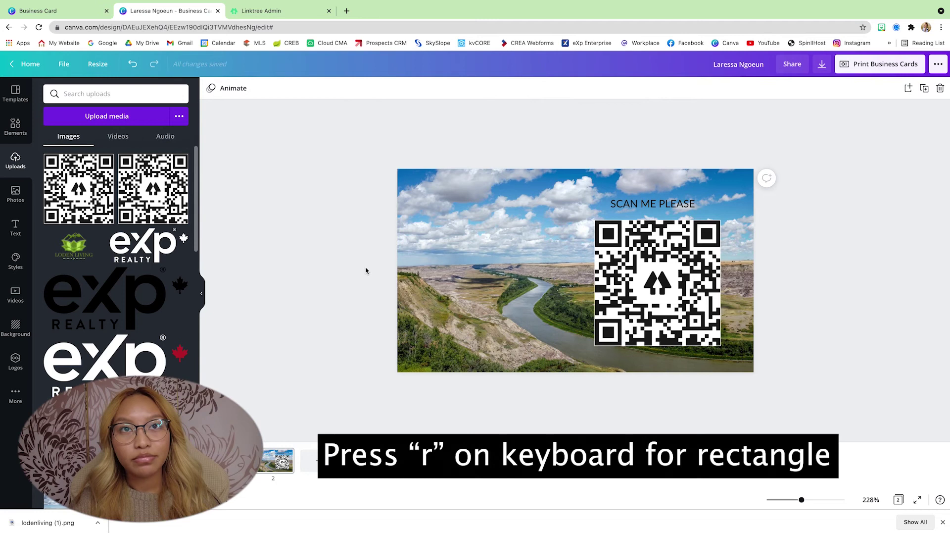
# Add a square from Lines & Shapes and shape it into a bar behind SCAN ME PLEASE
pyautogui.press('r')
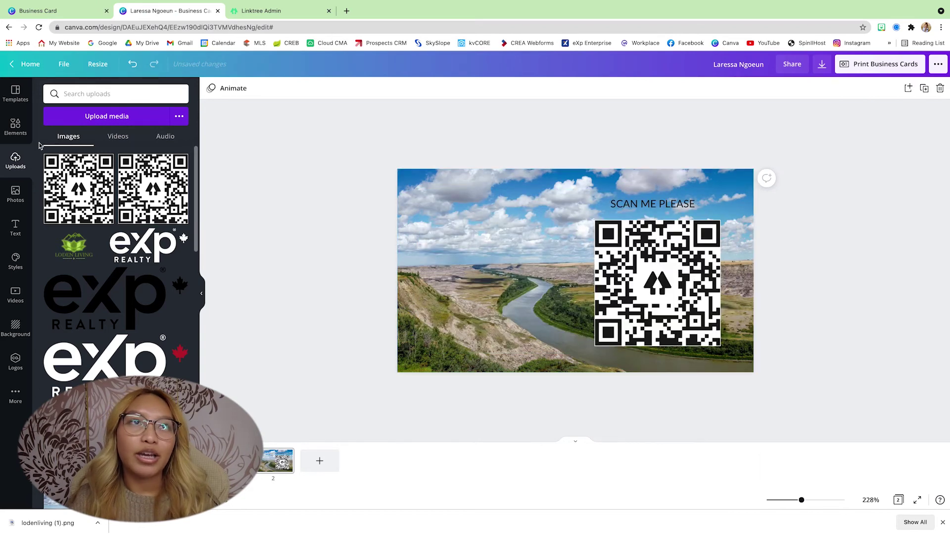
pyautogui.click(16, 126)
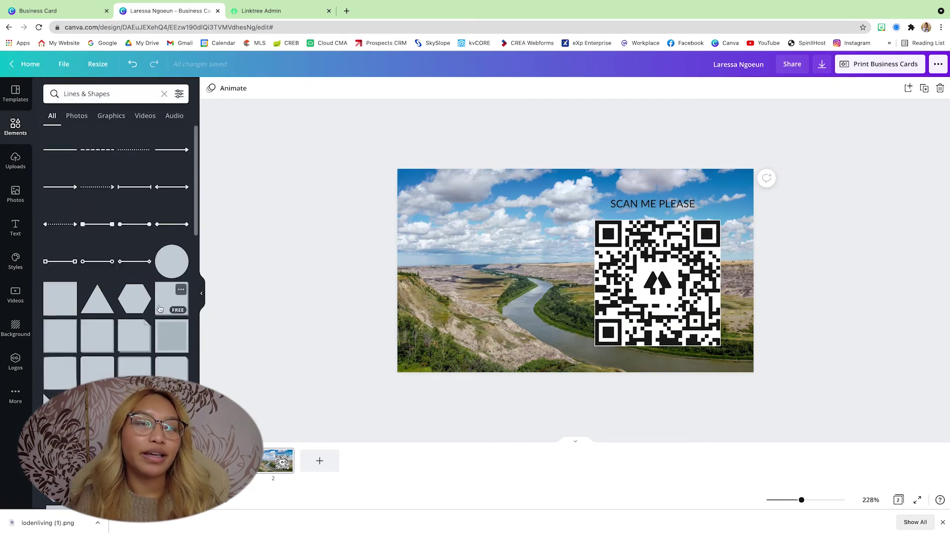
pyautogui.click(113, 373)
pyautogui.moveTo(540, 304); pyautogui.dragTo(575, 278)
pyautogui.scroll(3, 592, 242)
pyautogui.scroll(2, 592, 242)
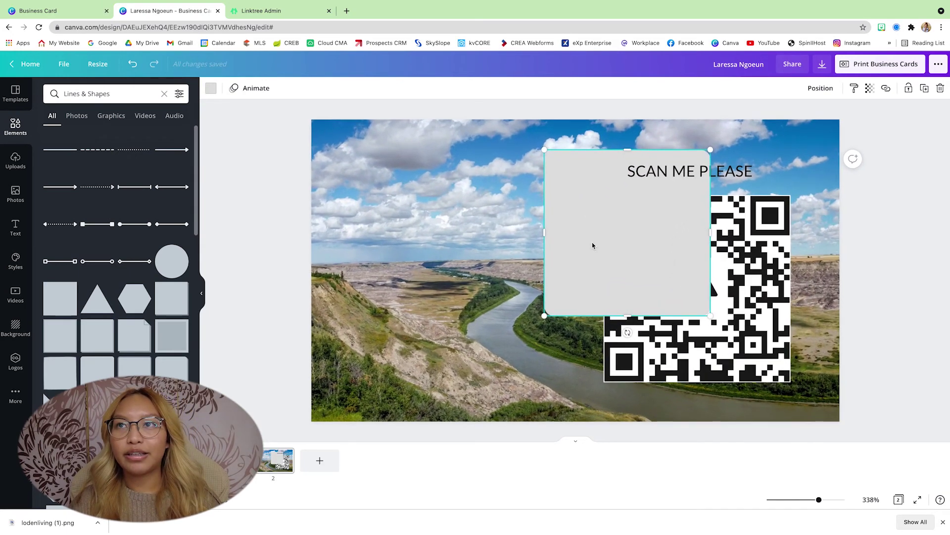
pyautogui.scroll(1, 592, 242)
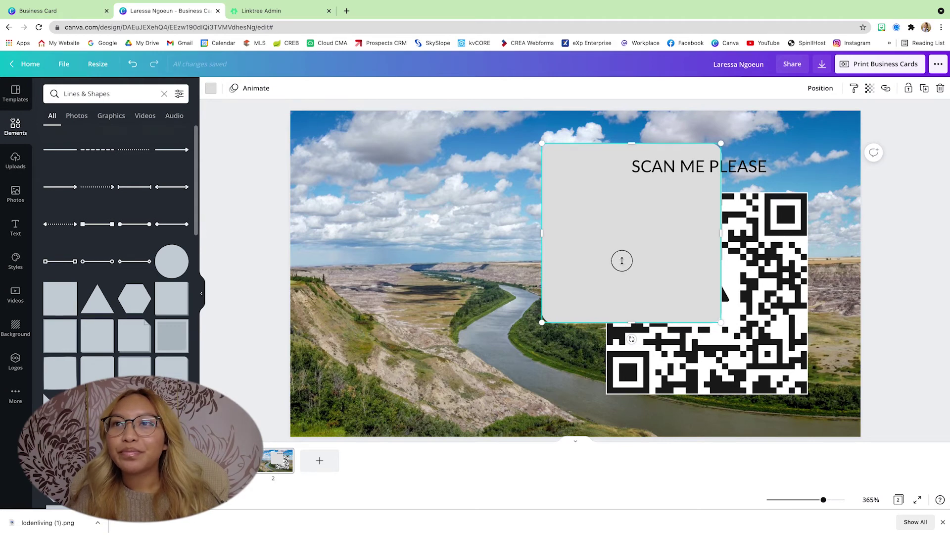
pyautogui.moveTo(629, 322); pyautogui.dragTo(618, 184)
pyautogui.moveTo(657, 155); pyautogui.dragTo(787, 166)
pyautogui.click(617, 170)
# Bring the heading forward, colour the bar green and the text white, then view page 1
pyautogui.click(698, 167)
pyautogui.click(821, 89)
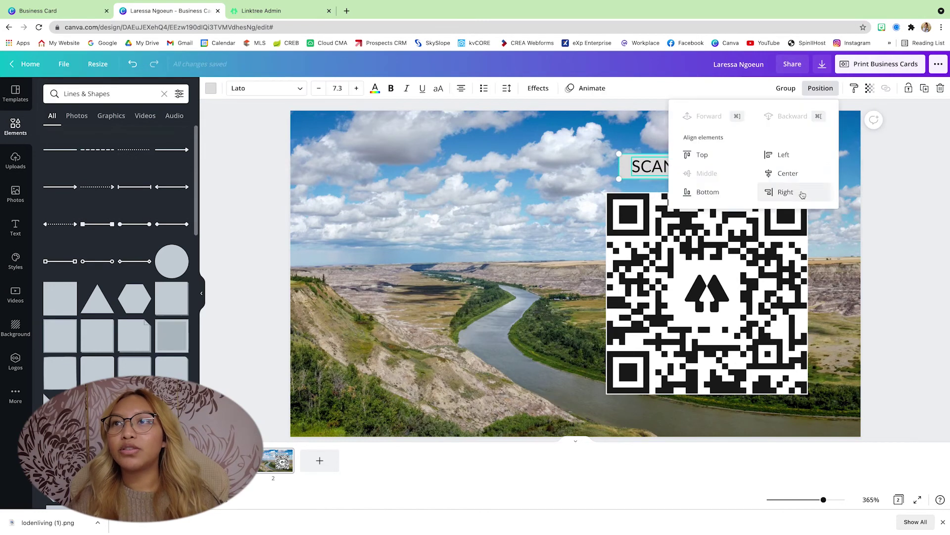
pyautogui.click(700, 117)
pyautogui.click(211, 89)
pyautogui.click(128, 137)
pyautogui.click(708, 166)
pyautogui.click(352, 88)
pyautogui.click(871, 375)
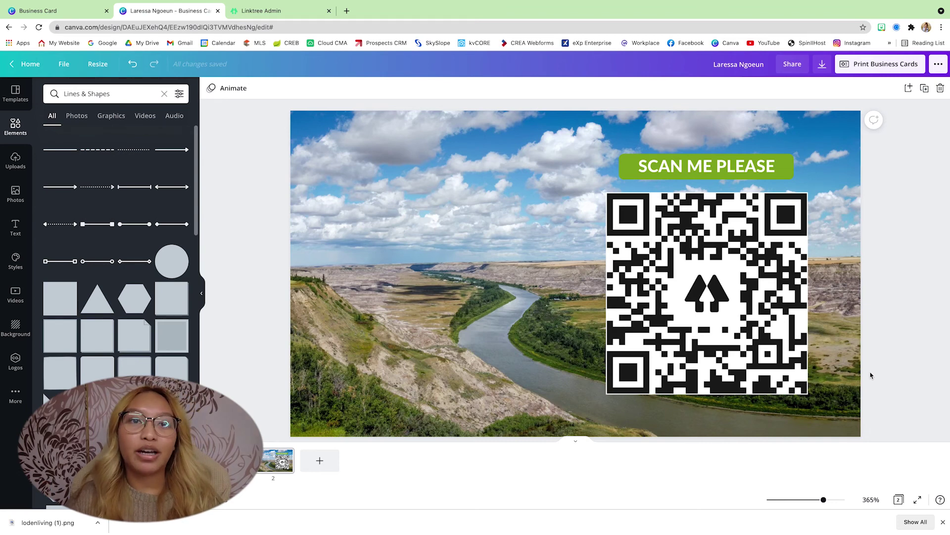
pyautogui.click(237, 460)
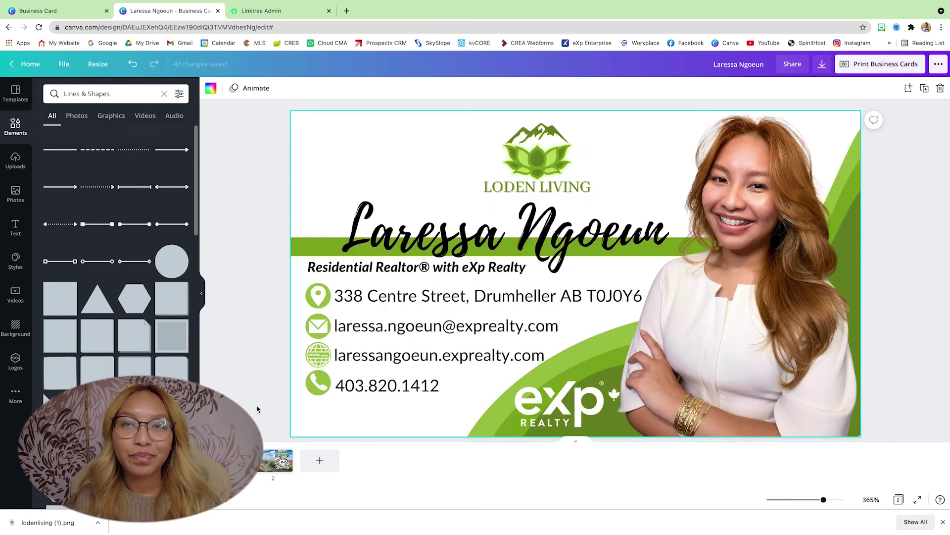